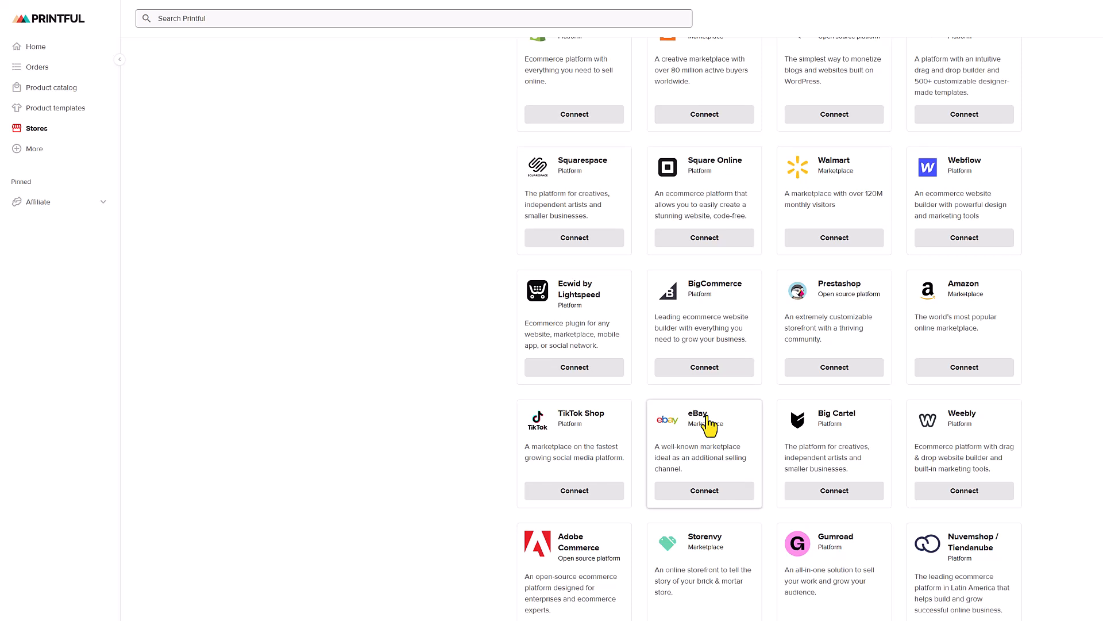
- Browse Printful's list of ecommerce platforms and marketplaces that a store can connect to
scroll(709, 426, "up", 3)
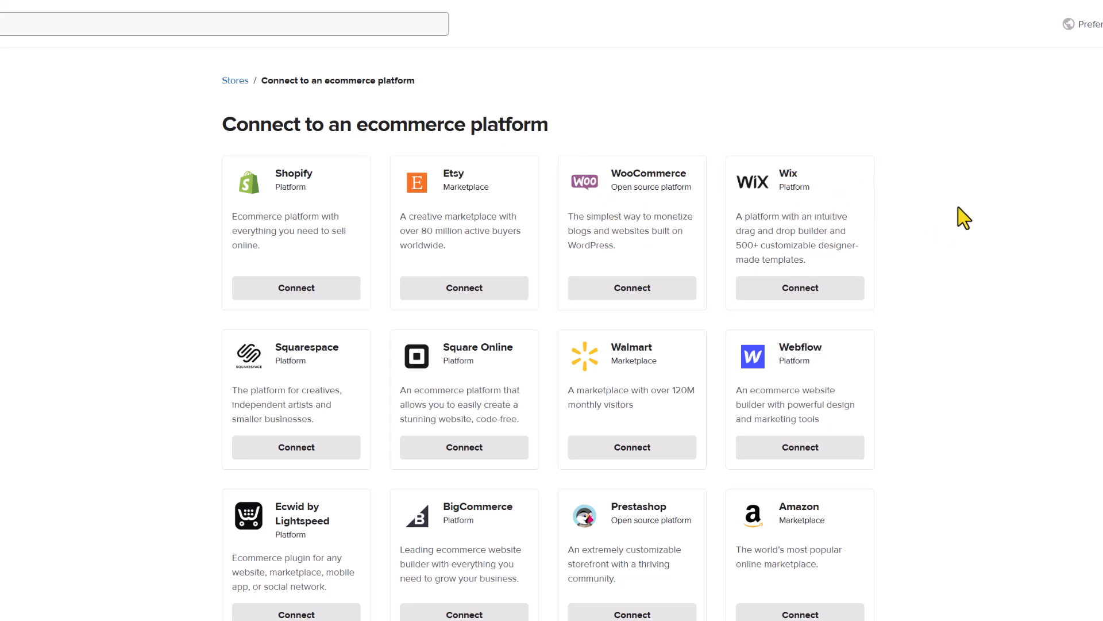
scroll(957, 207, "down", 2)
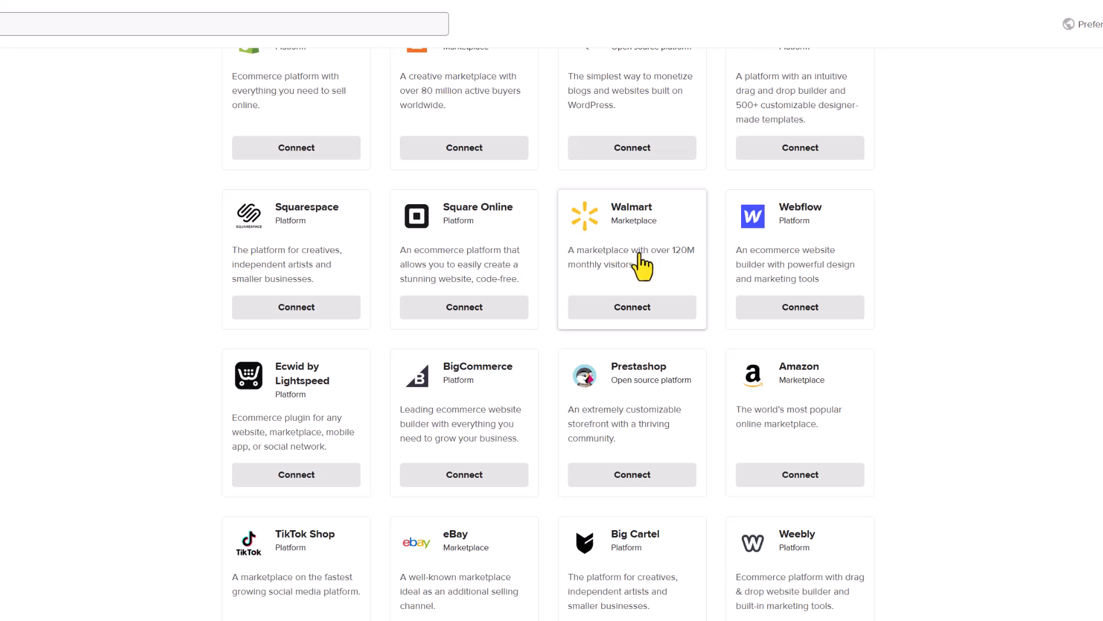
scroll(746, 221, "down", 3)
scroll(800, 266, "up", 1)
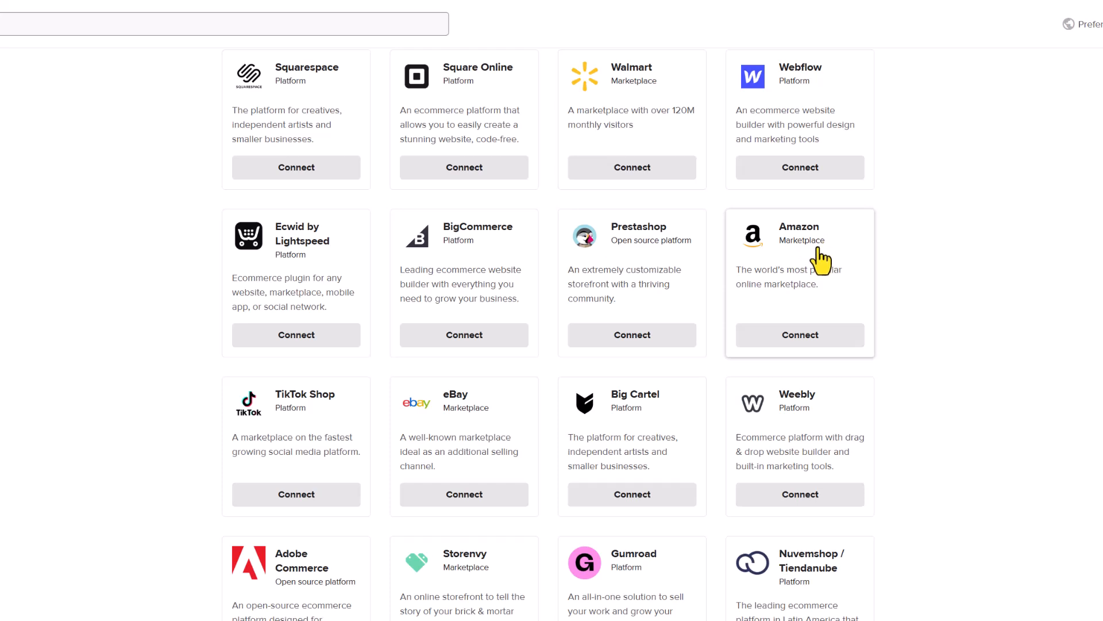
scroll(820, 261, "down", 3)
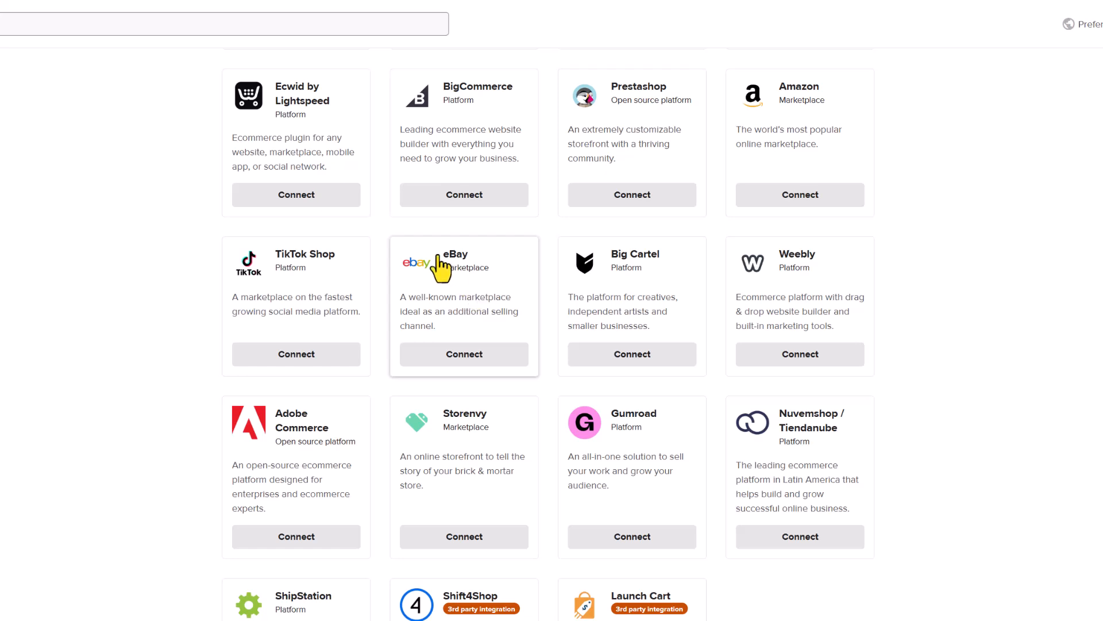
scroll(643, 337, "down", 5)
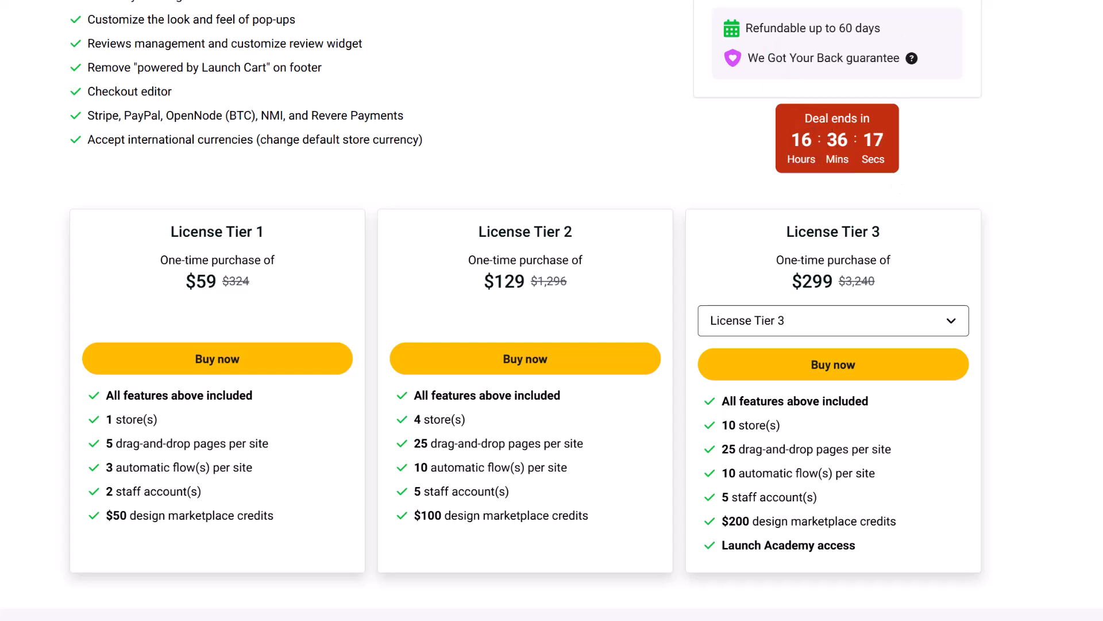
- Check the License Tier 1 price and store allowance on the Launch Cart deal page, then return to Printful's platform list
double_click(201, 281)
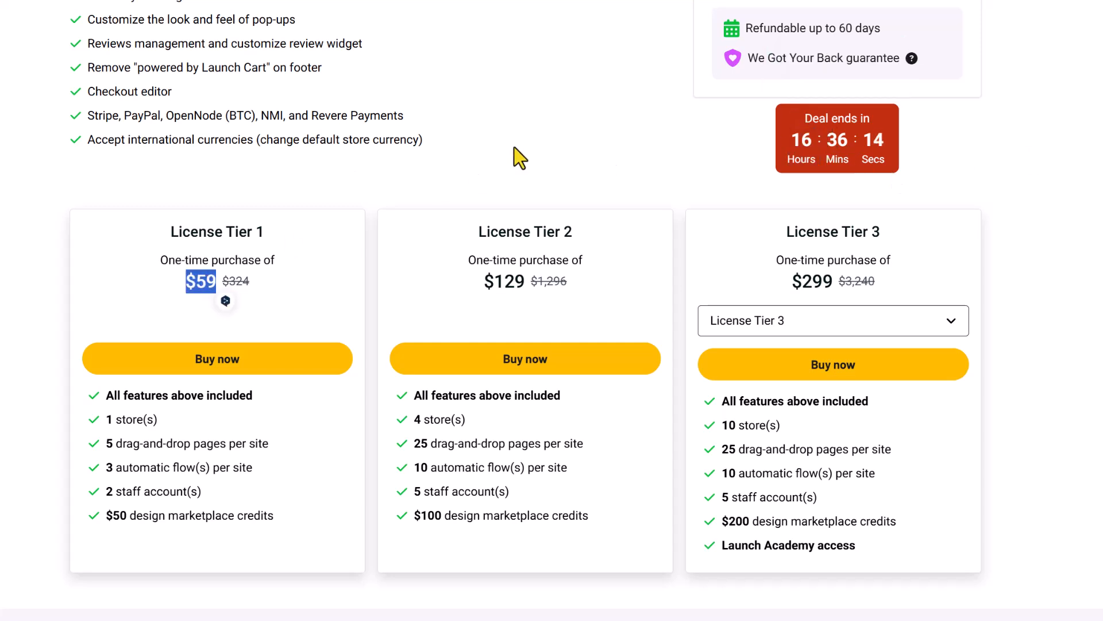
left_click(609, 106)
triple_click(210, 419)
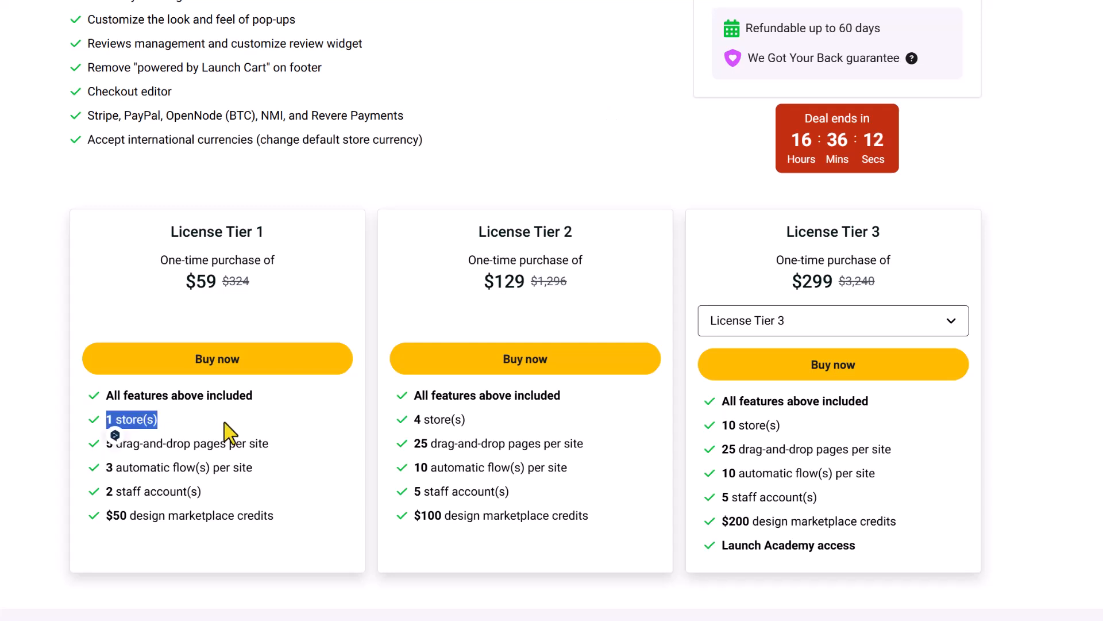
left_click(226, 424)
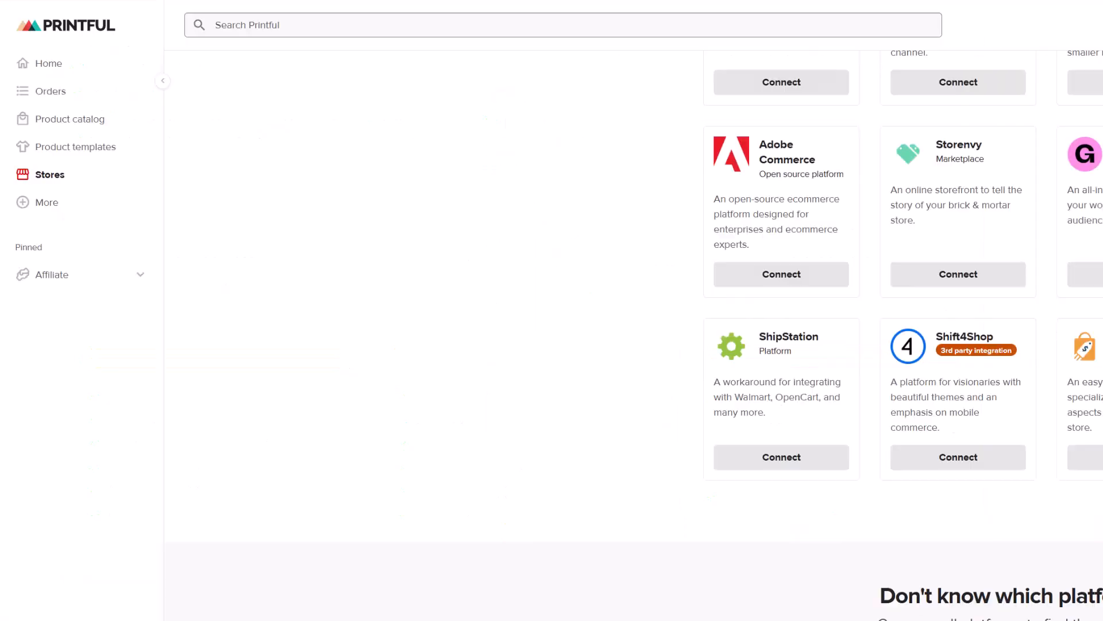
scroll(451, 432, "up", 5)
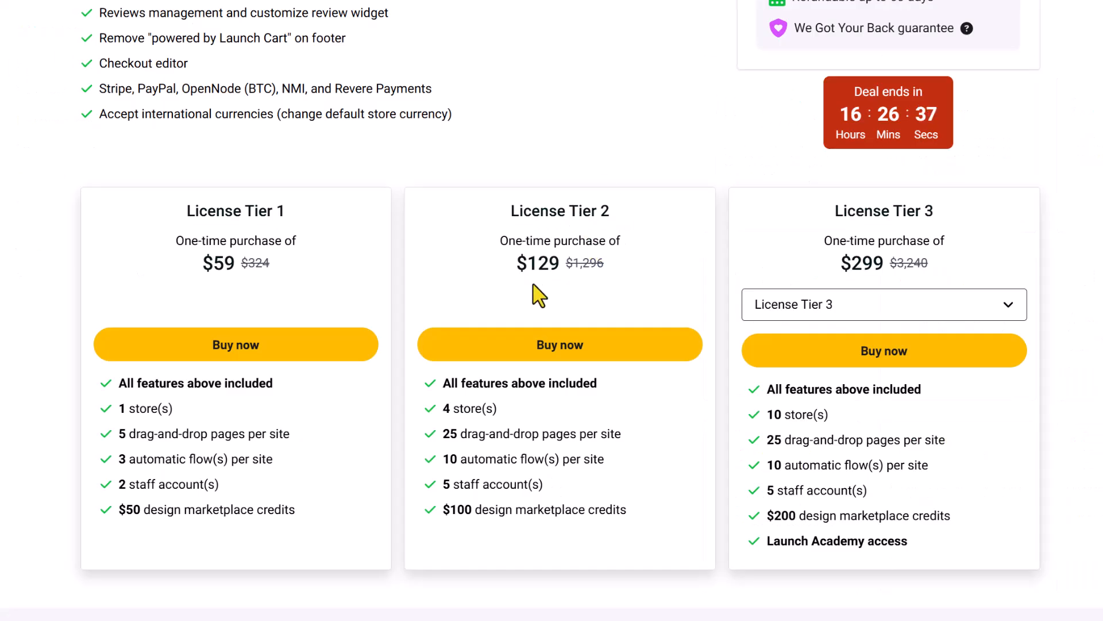
- Check the License Tier 2 one-time price and store allowance on the Launch Cart deal page
left_click_drag(517, 263, 560, 269)
left_click_drag(443, 409, 498, 411)
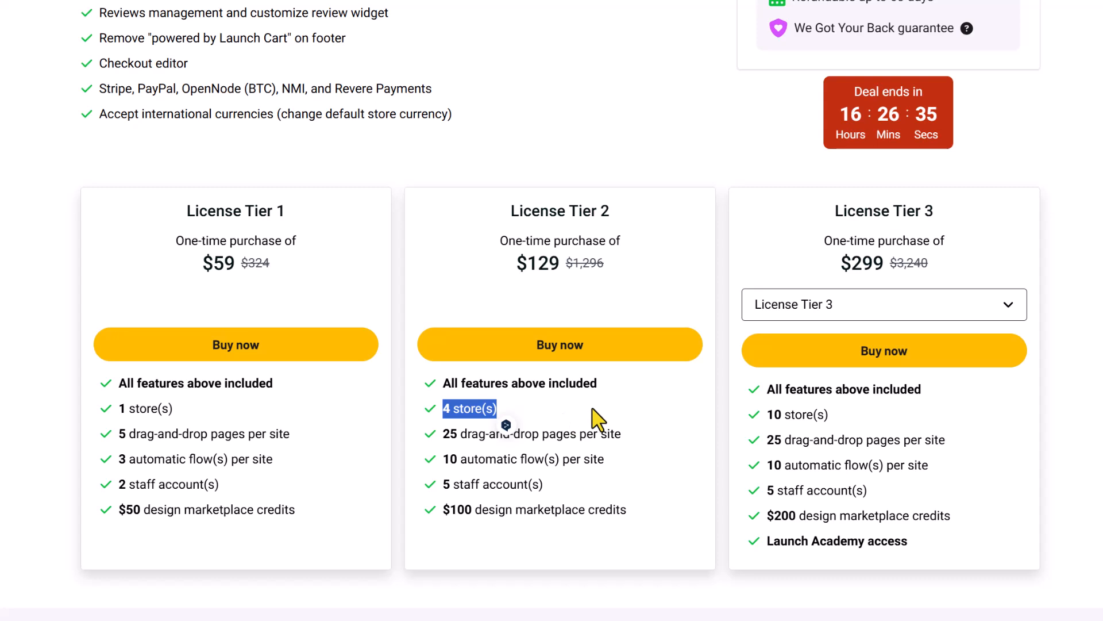
left_click(597, 419)
left_click_drag(513, 266, 667, 272)
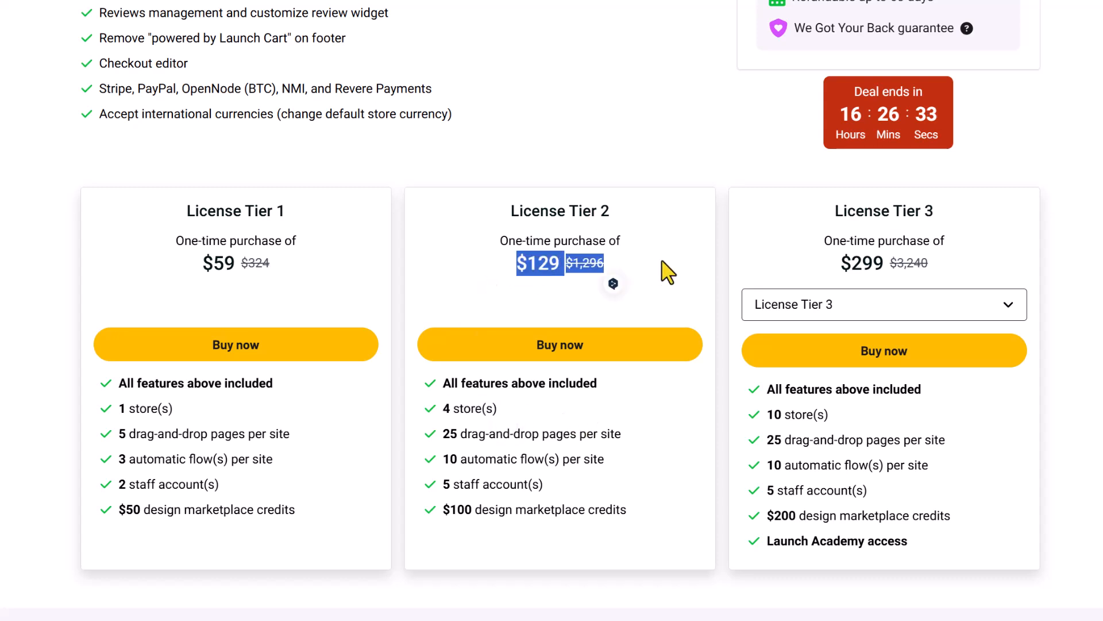
left_click(684, 251)
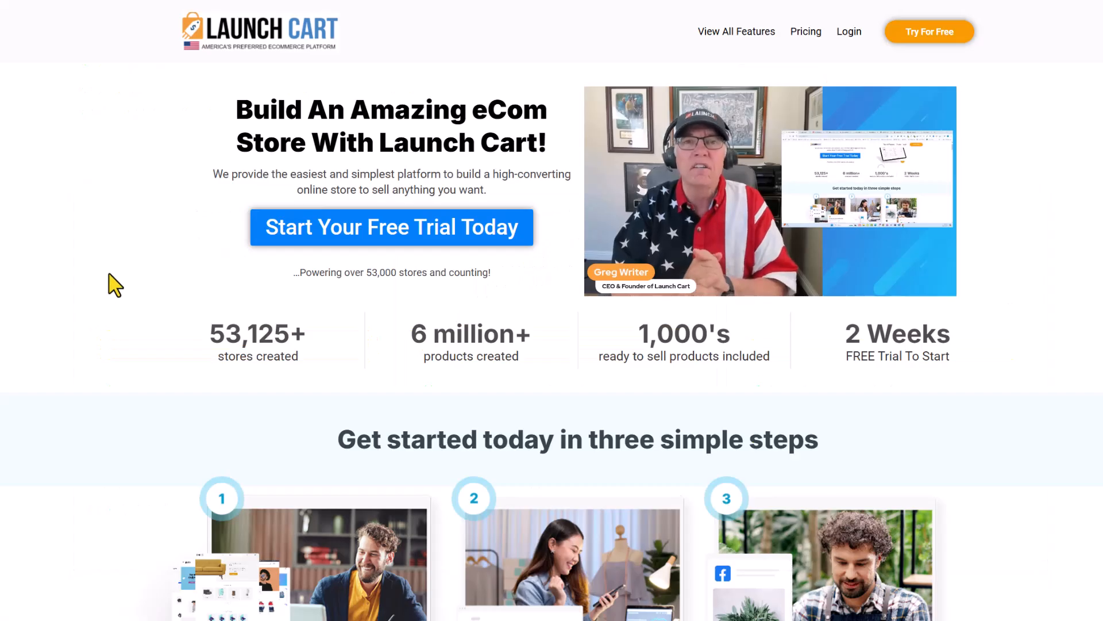
- Open the Launch Cart pricing page and compare the Basic monthly and yearly prices and the storefront allowance
left_click(806, 32)
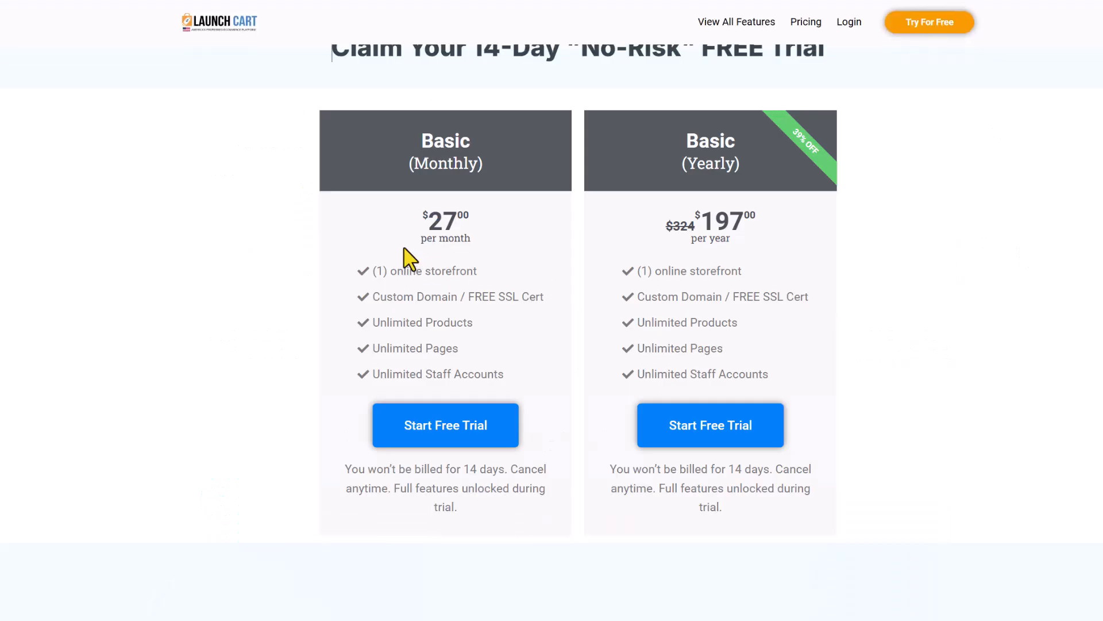
left_click_drag(418, 236, 505, 230)
left_click(777, 224)
left_click_drag(700, 223, 762, 219)
left_click(859, 218)
left_click_drag(373, 271, 523, 288)
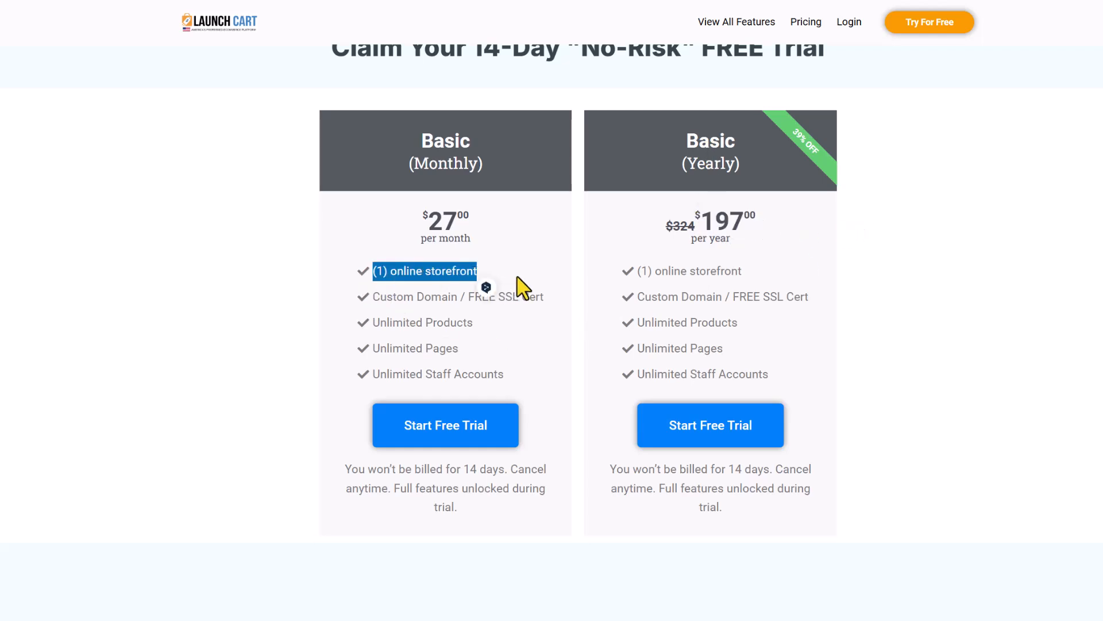
left_click(978, 266)
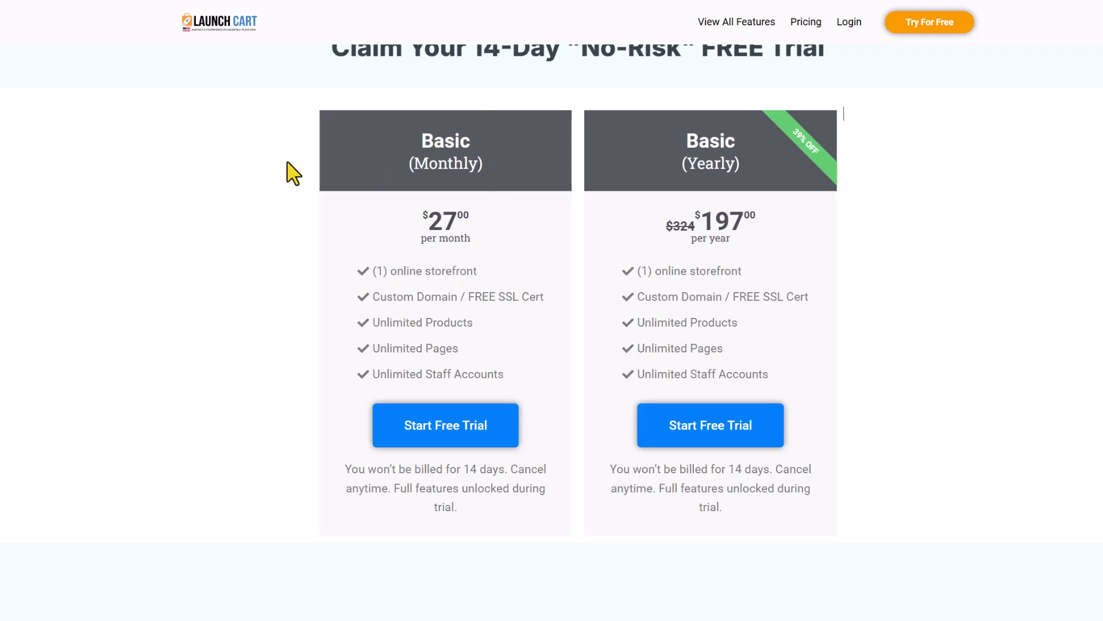
- Go to the login page and choose the Launch Cart eCom login
left_click(849, 21)
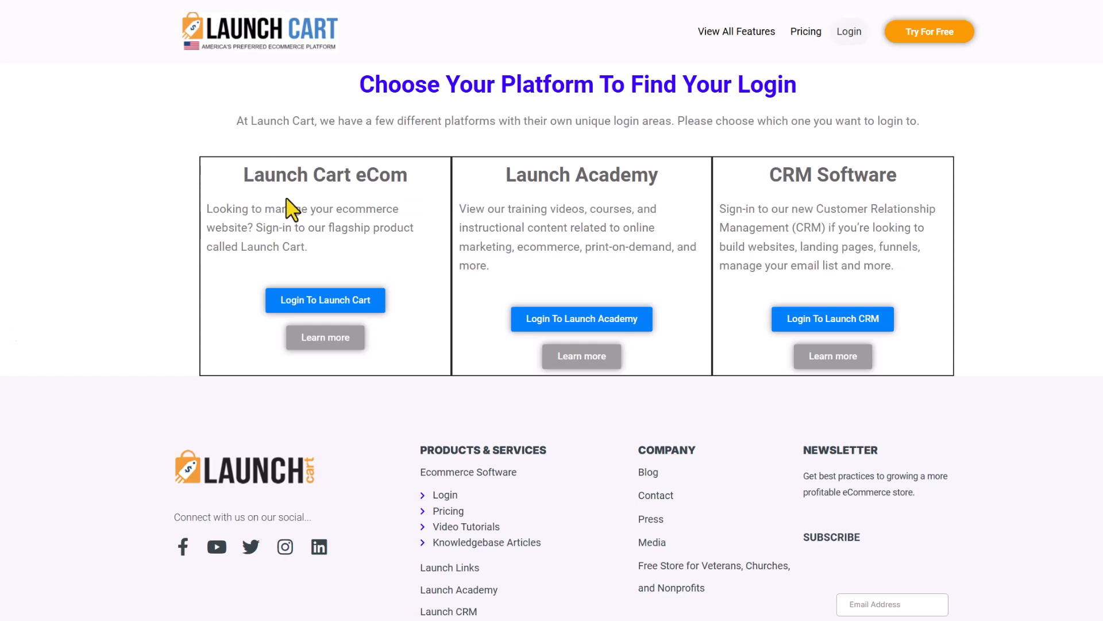
left_click(334, 304)
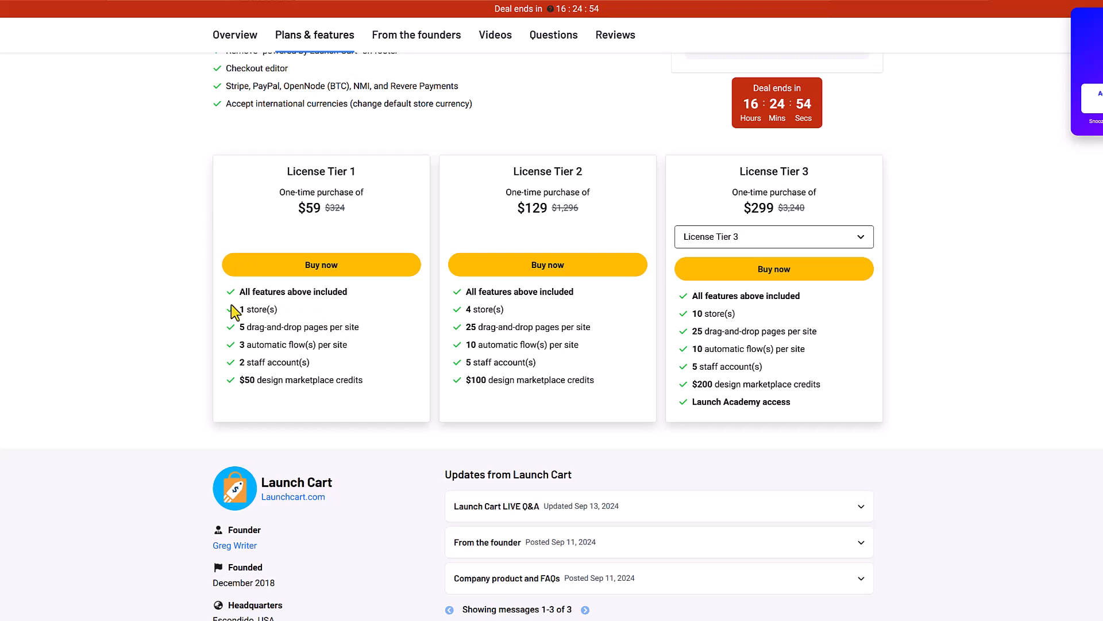
- Compare License Tier 1's store allowance with License Tier 2's price and store allowance on the deal page
left_click_drag(239, 311, 283, 313)
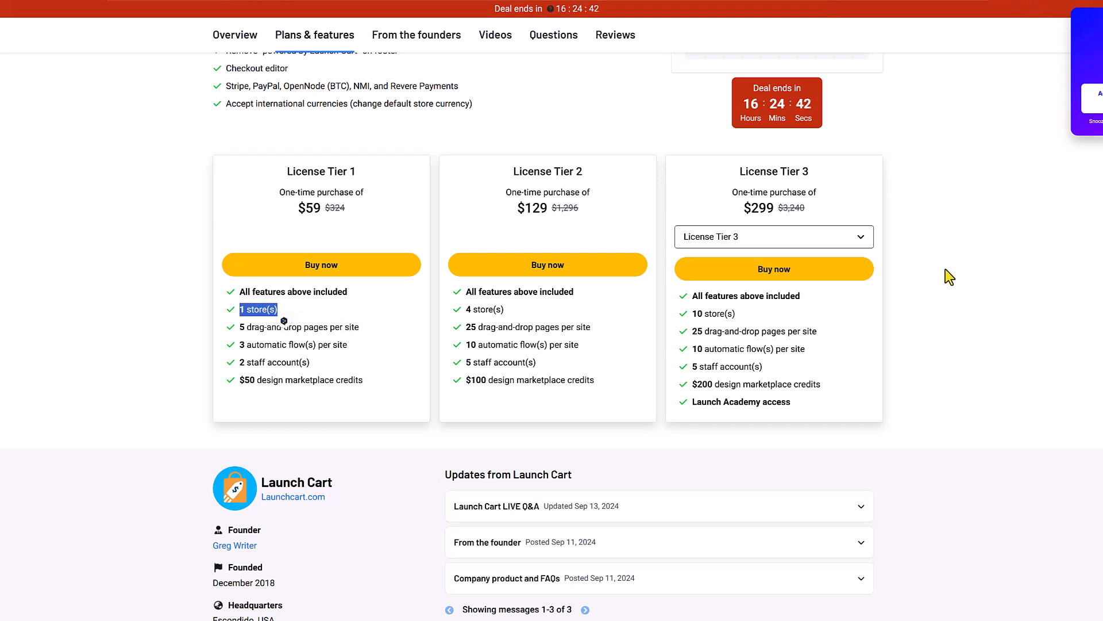
left_click_drag(528, 208, 567, 217)
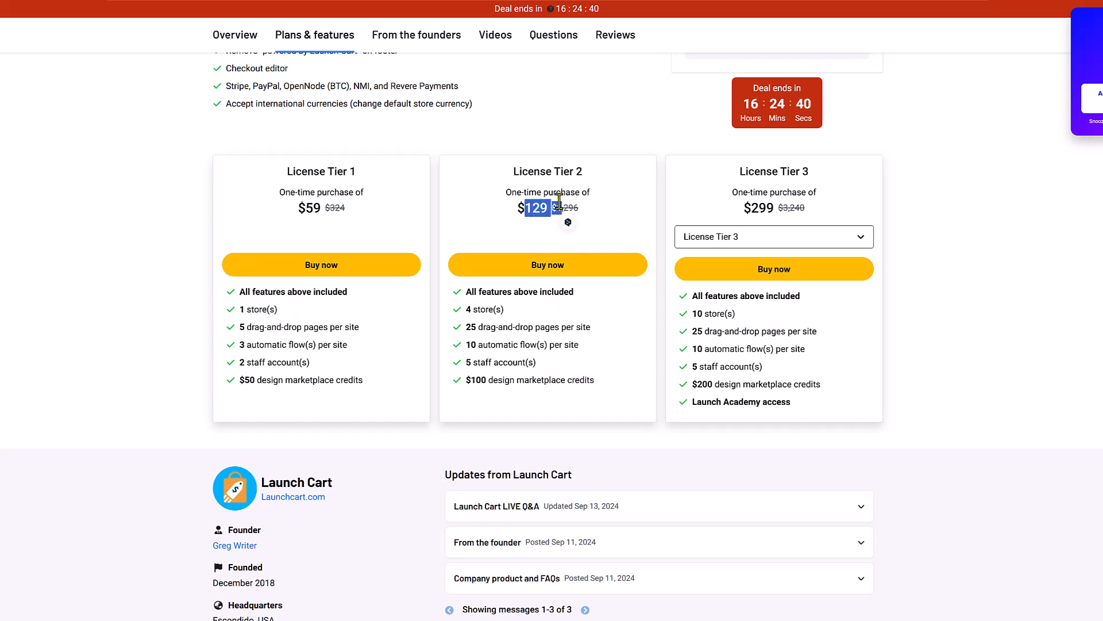
left_click_drag(466, 309, 529, 313)
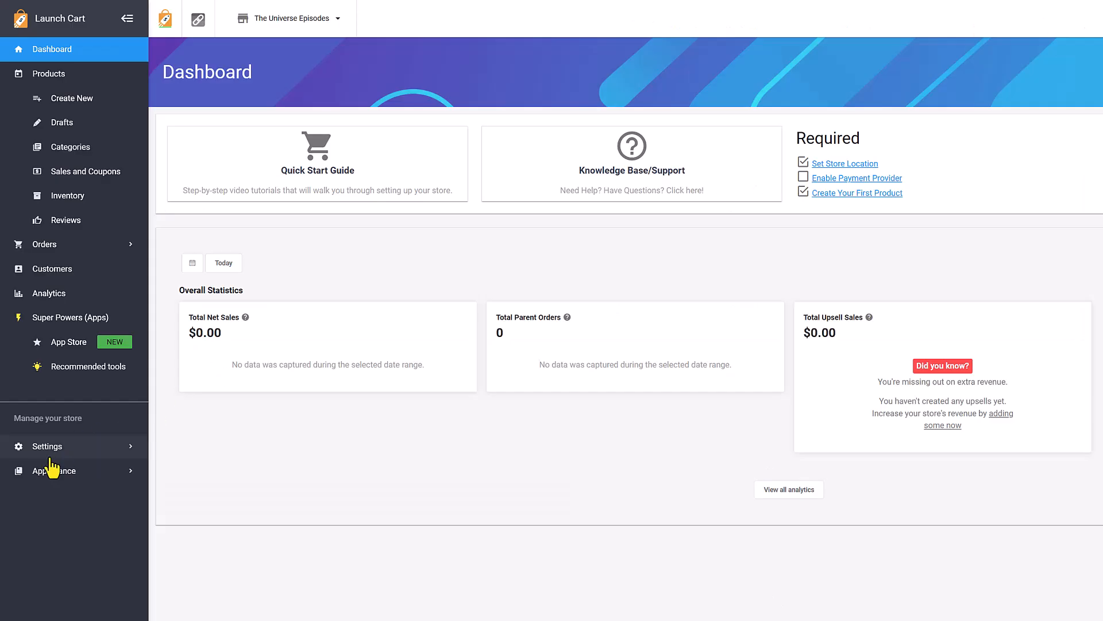
- Open the Domains settings of The Universe Episodes store in the Launch Cart dashboard
left_click(48, 448)
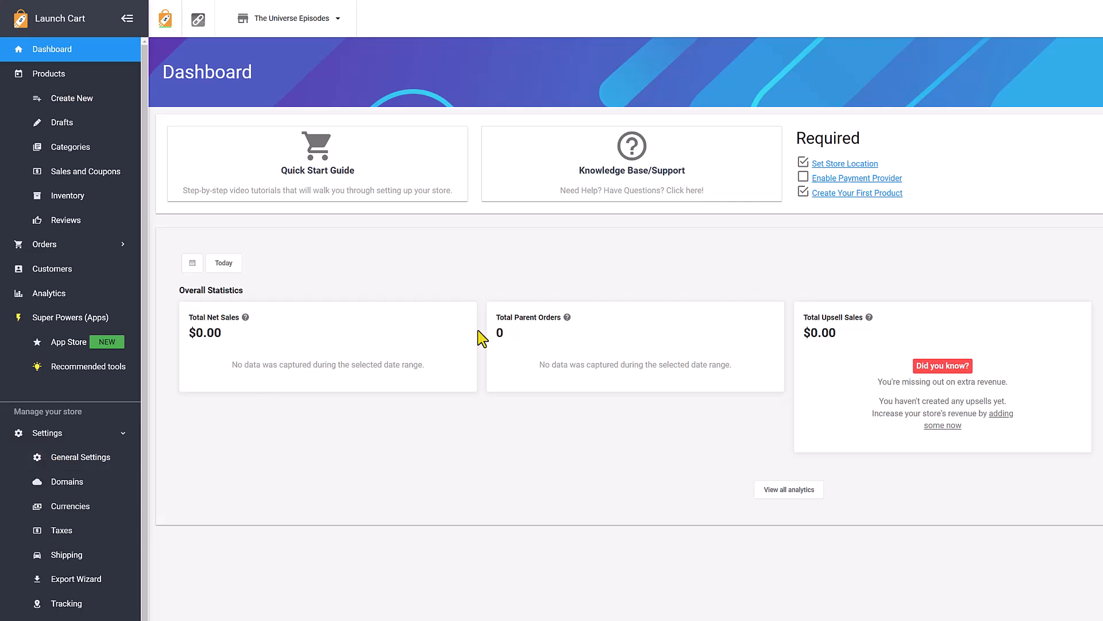
scroll(411, 298, "down", 1)
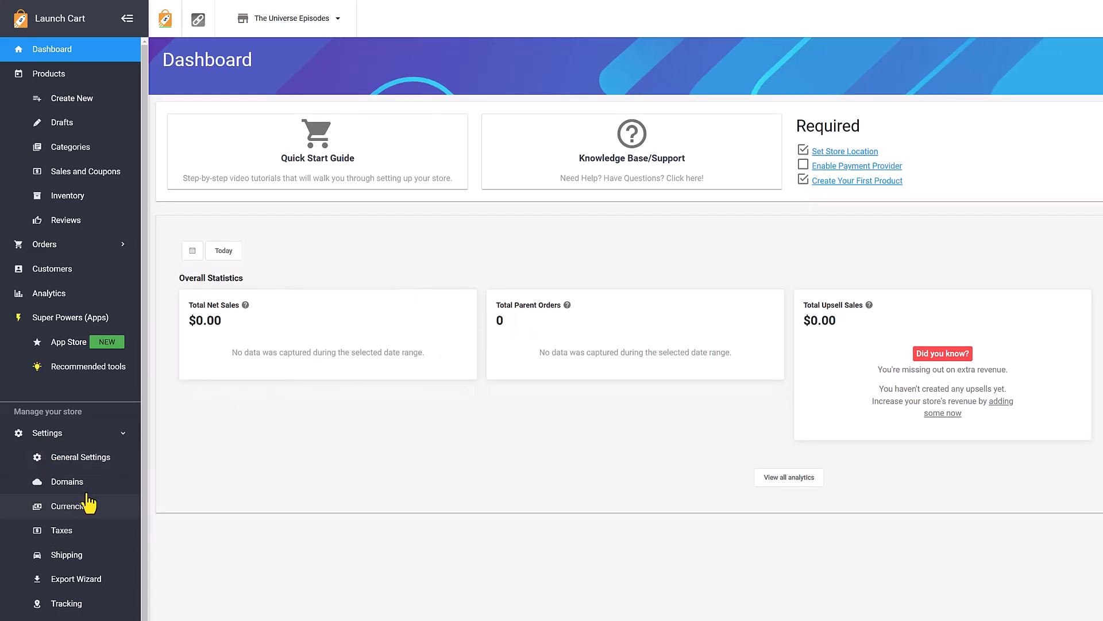
left_click(88, 491)
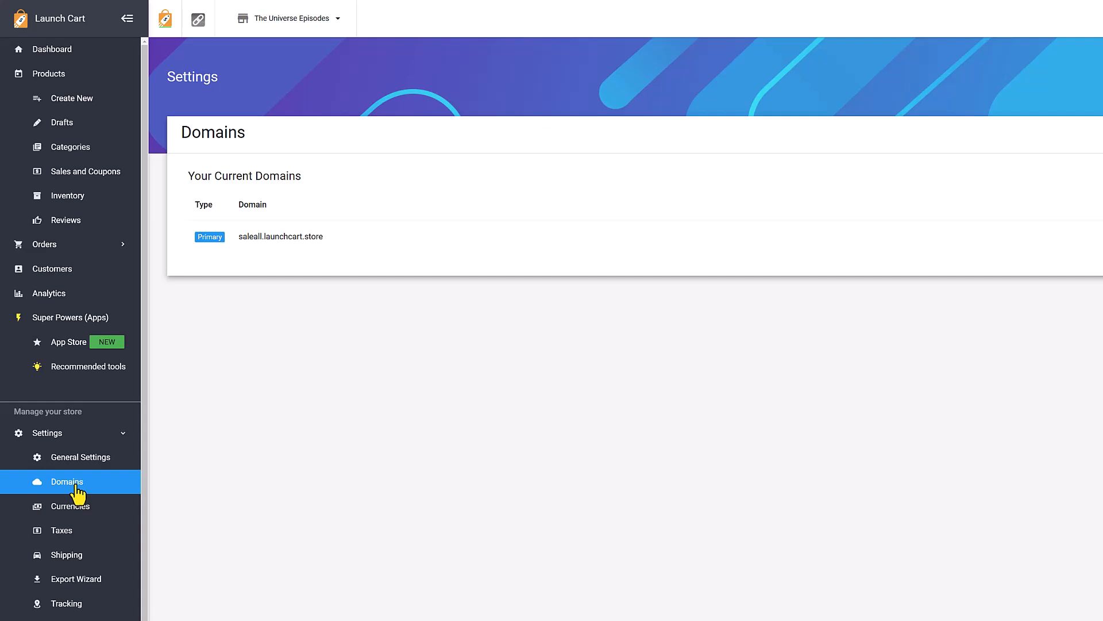
- Open the Theme Editor from the store's appearance options
scroll(291, 407, "down", 1)
scroll(48, 494, "down", 4)
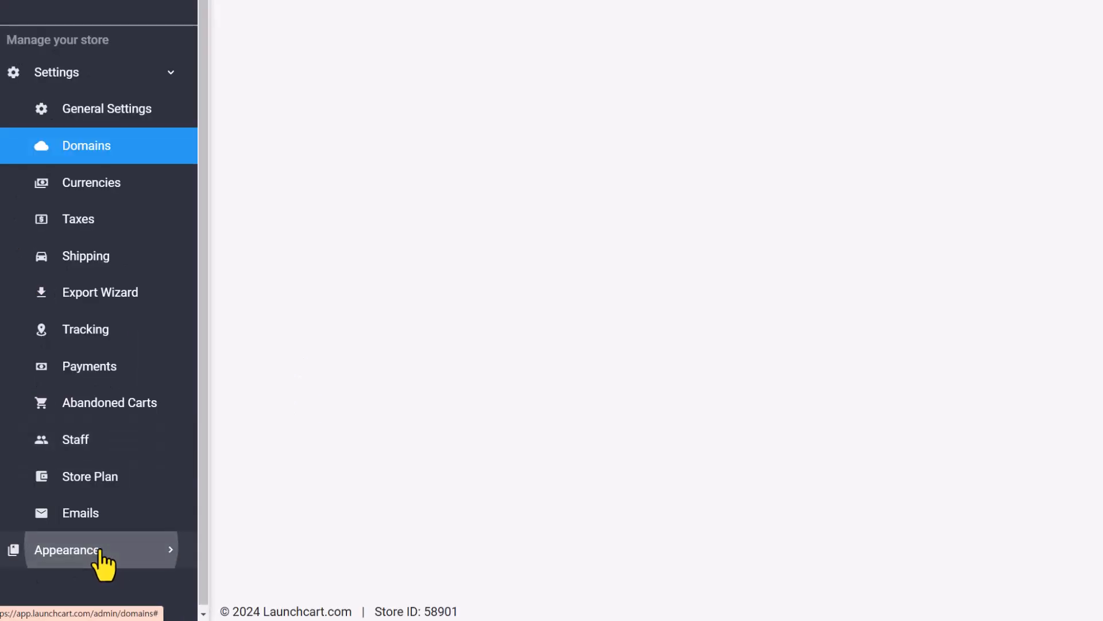
left_click(98, 551)
scroll(109, 345, "down", 3)
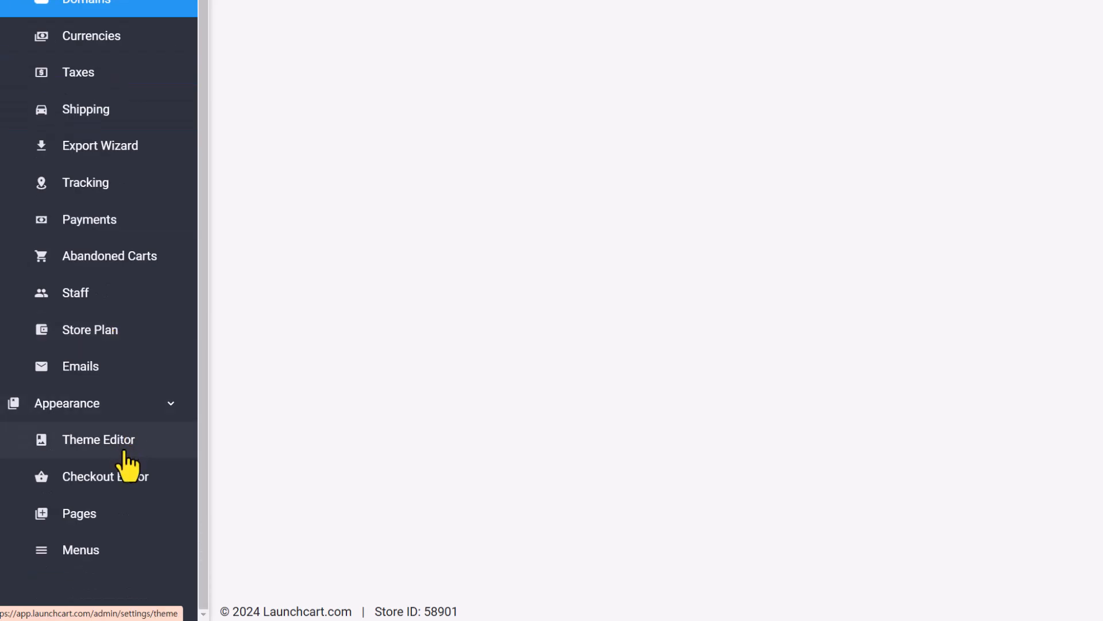
left_click(80, 443)
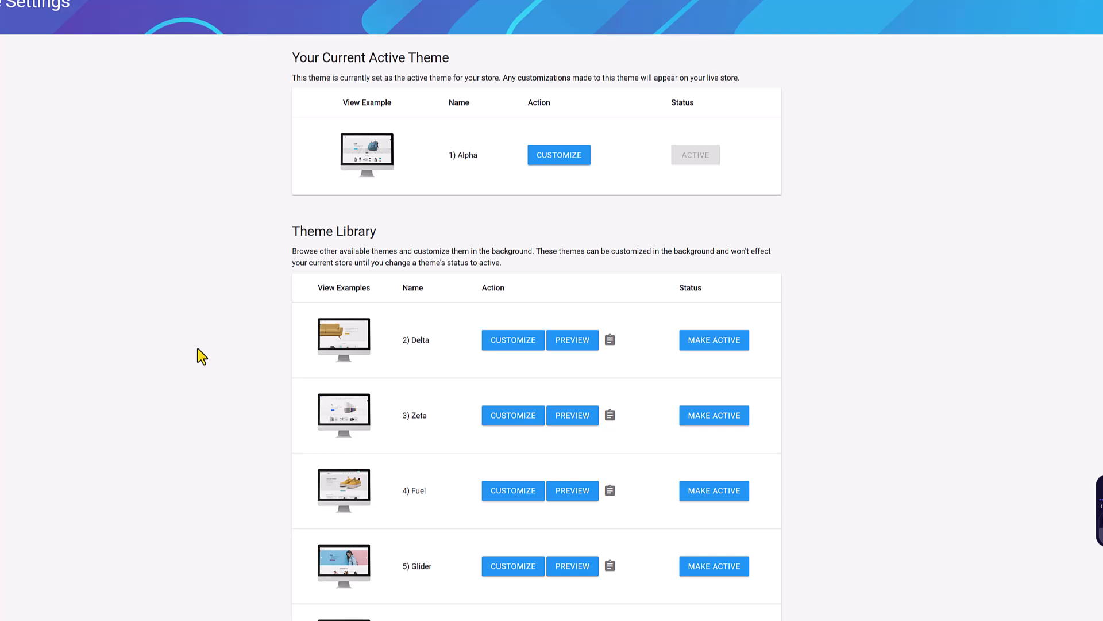
- Look through the theme library and open the example store of the active Alpha theme
scroll(198, 348, "down", 3)
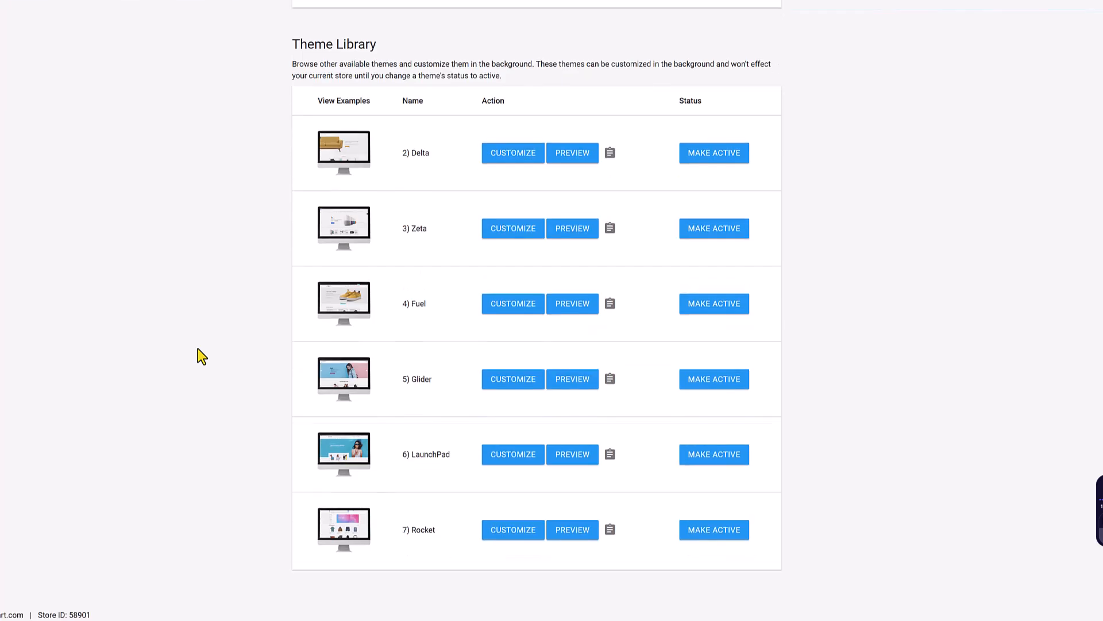
scroll(198, 348, "up", 2)
mouse_move(377, 89)
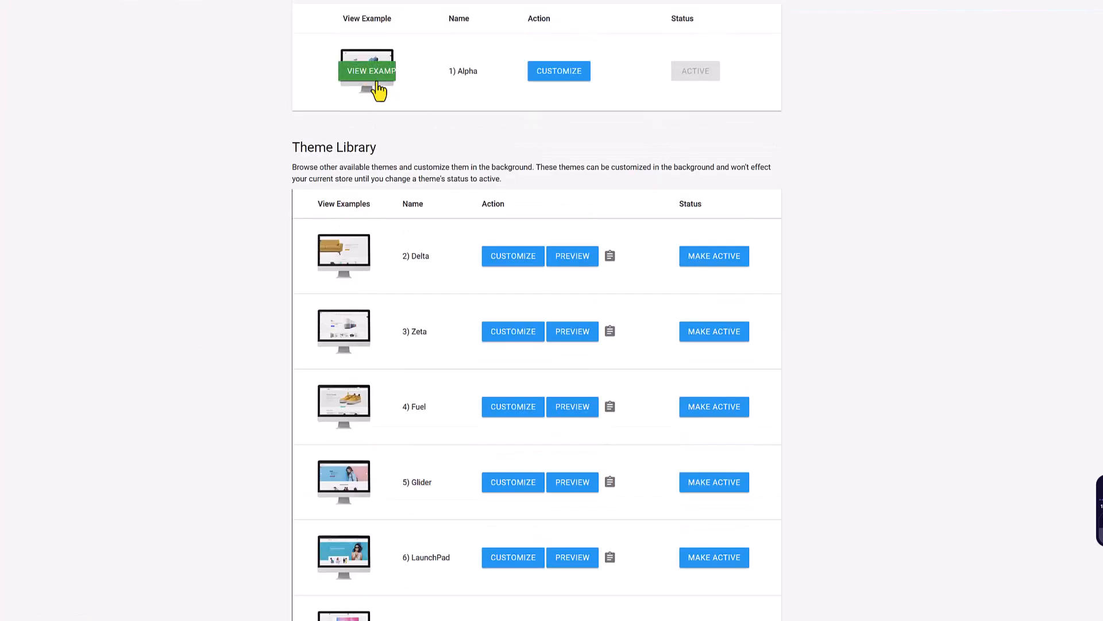
left_click(376, 77)
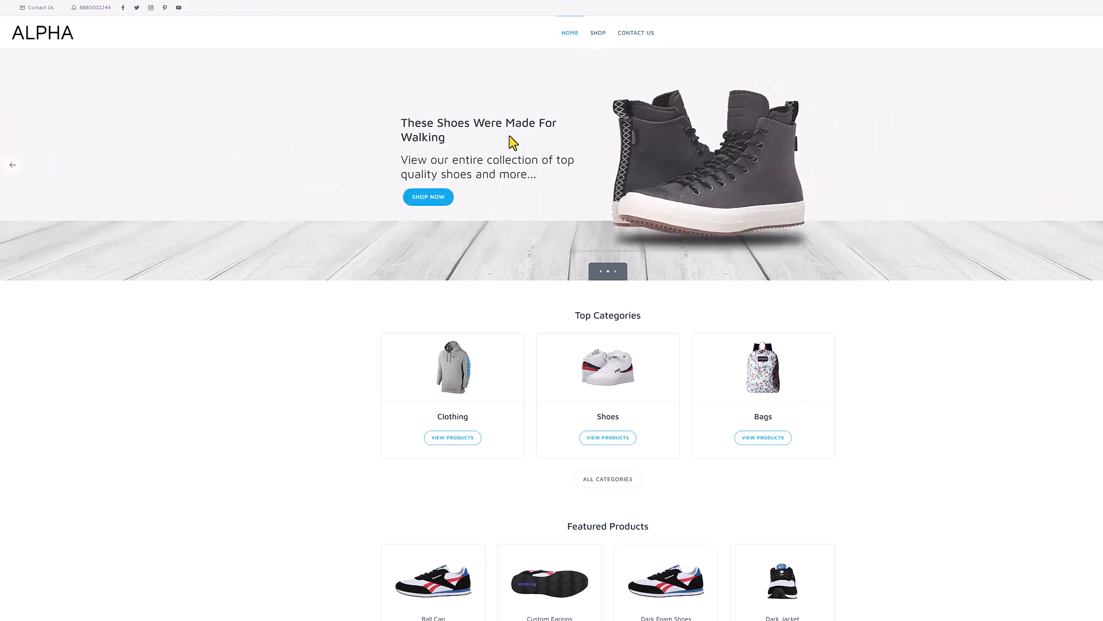
- Examine the Alpha example store's home page and the Ball Cap product page, including its price and customer reviews
scroll(757, 214, "down", 3)
scroll(799, 218, "down", 3)
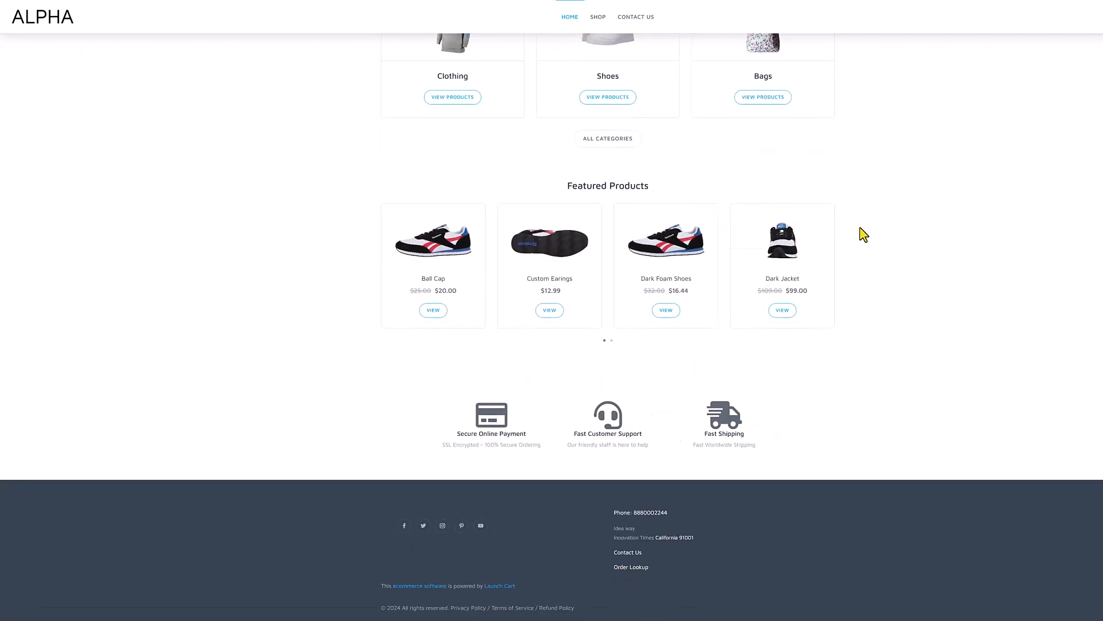
scroll(483, 398, "up", 6)
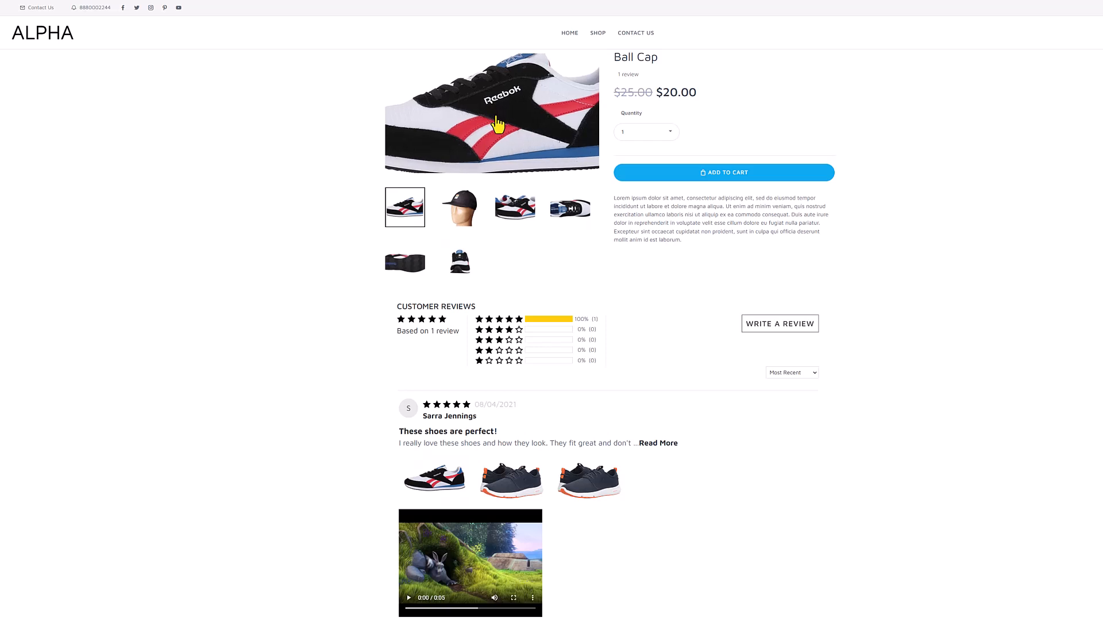
triple_click(628, 91)
scroll(419, 453, "down", 3)
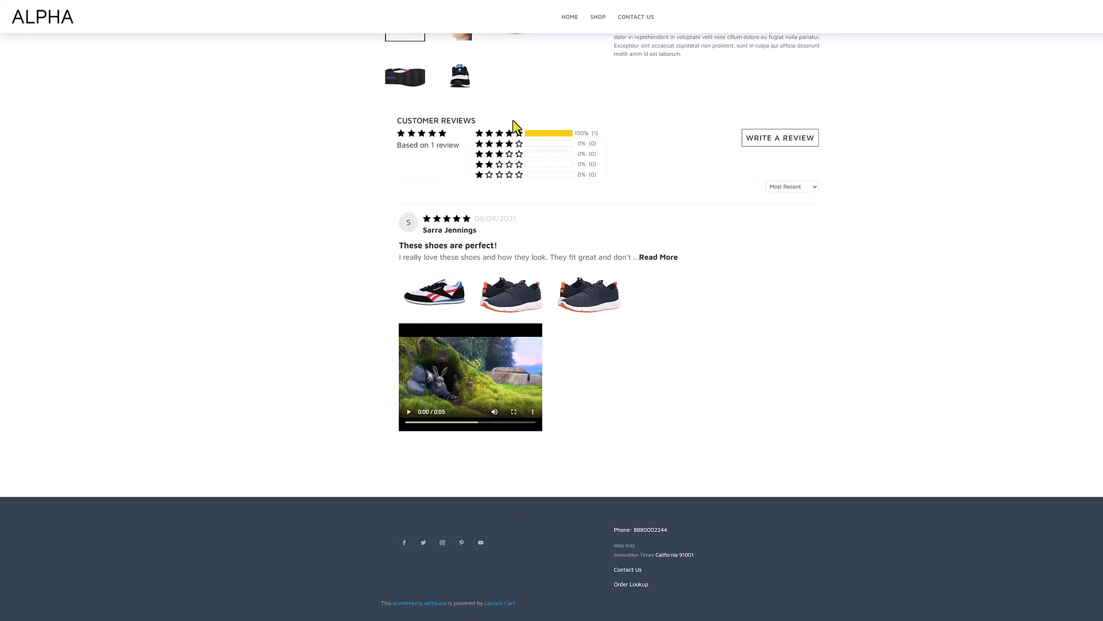
scroll(856, 275, "up", 3)
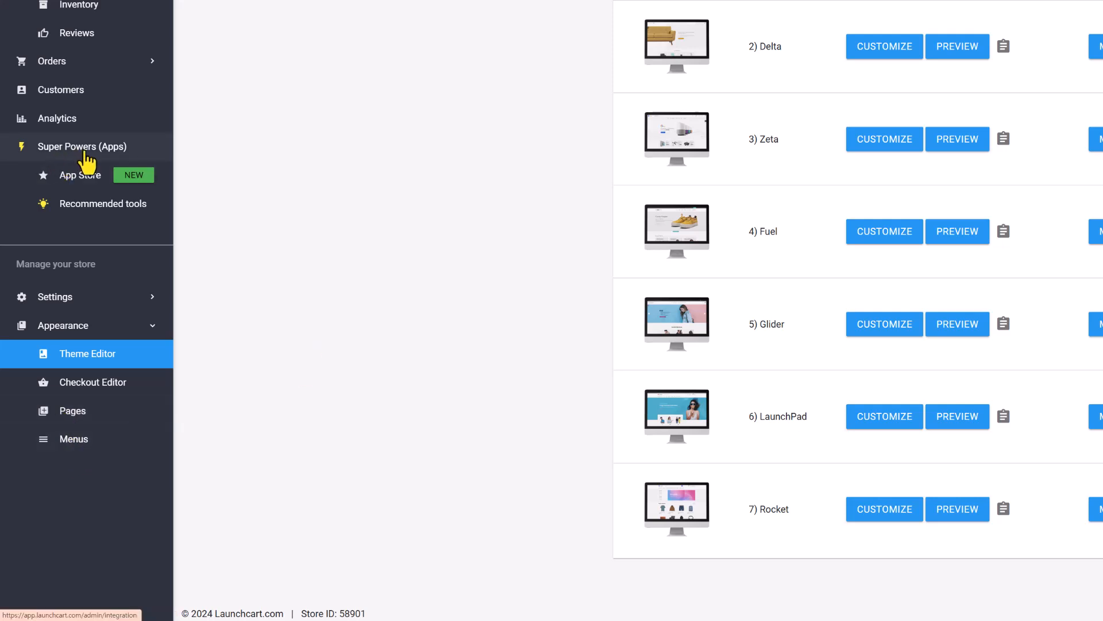
- Open the Launch Cart app store and show the Dropshipping apps
left_click(80, 174)
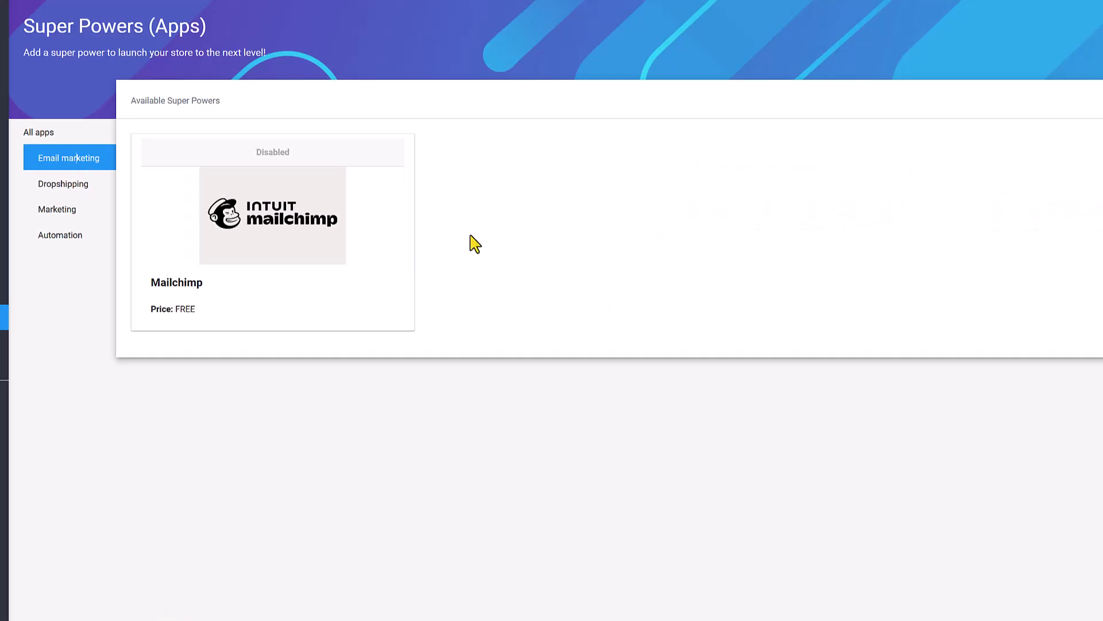
left_click(81, 184)
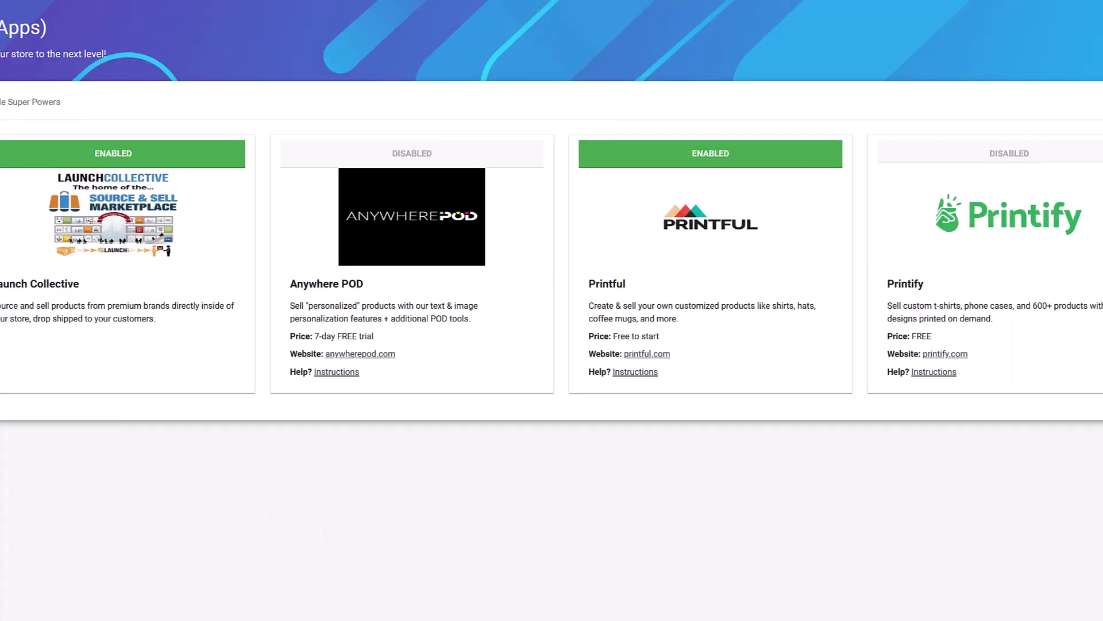
- Examine the available dropshipping apps and the platforms that Printful can connect to, including Launch Cart
mouse_move(1054, 265)
mouse_move(765, 234)
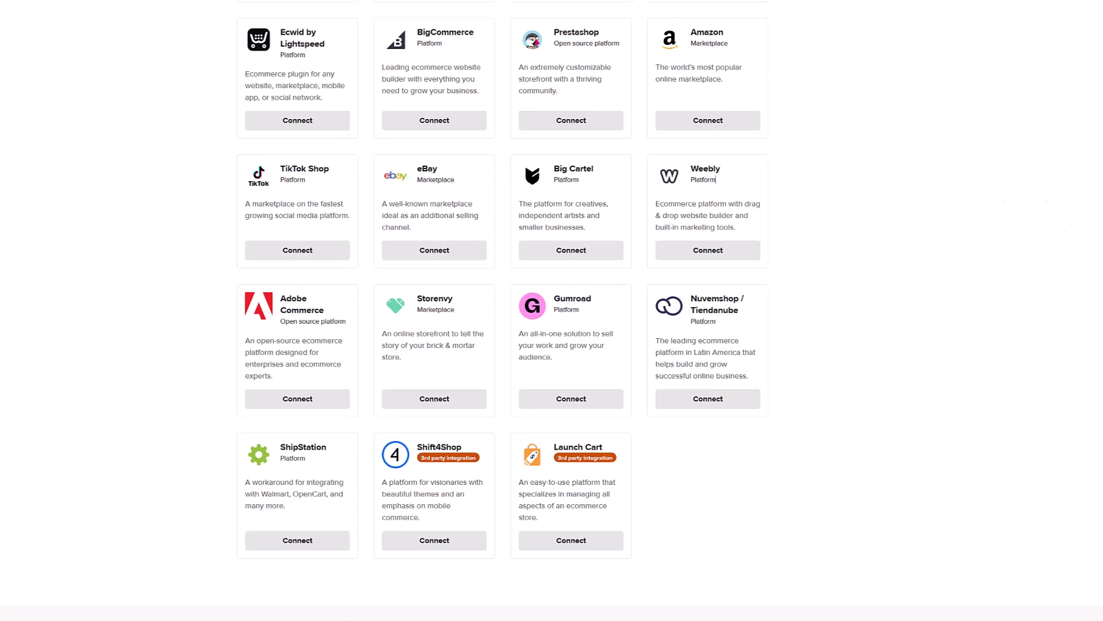
scroll(615, 103, "up", 2)
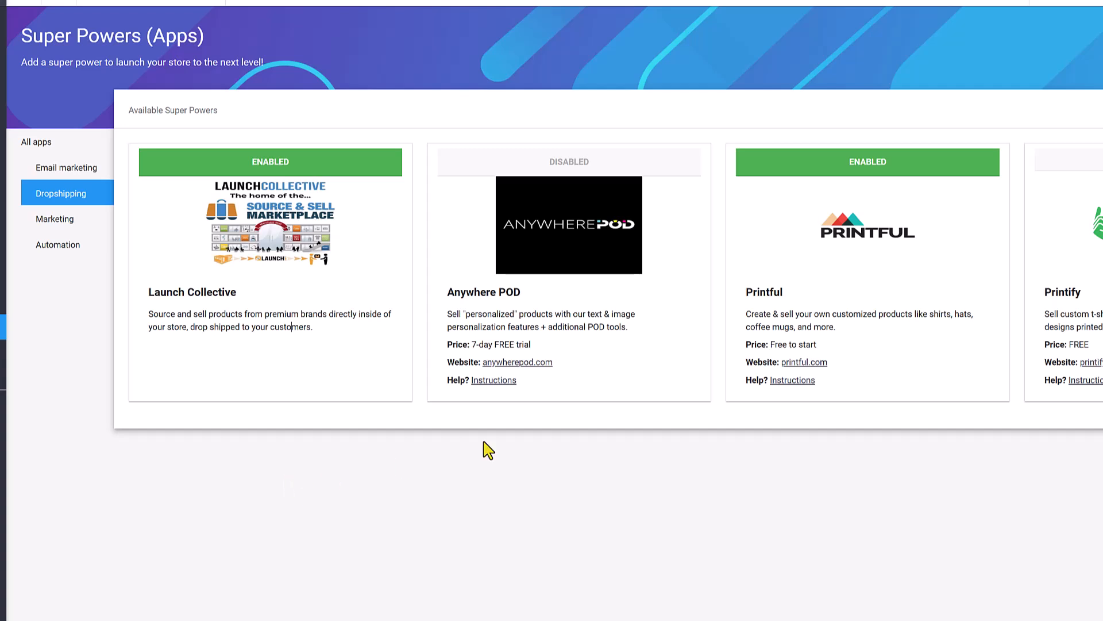
mouse_move(587, 177)
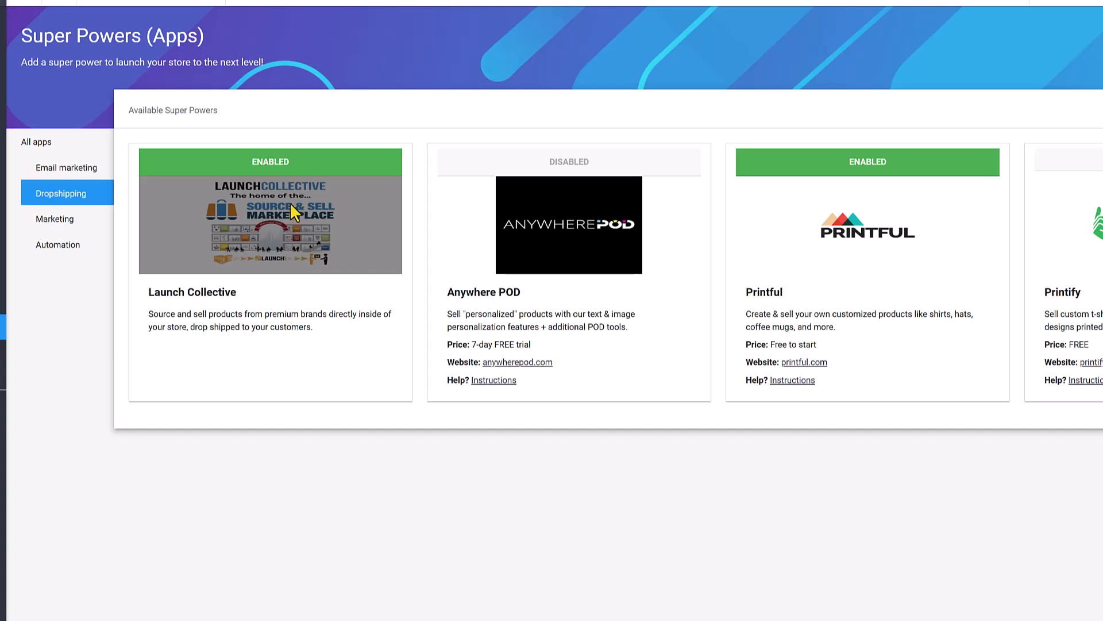
- Look through the Marketing and Automation apps and the recommended tools
left_click(66, 224)
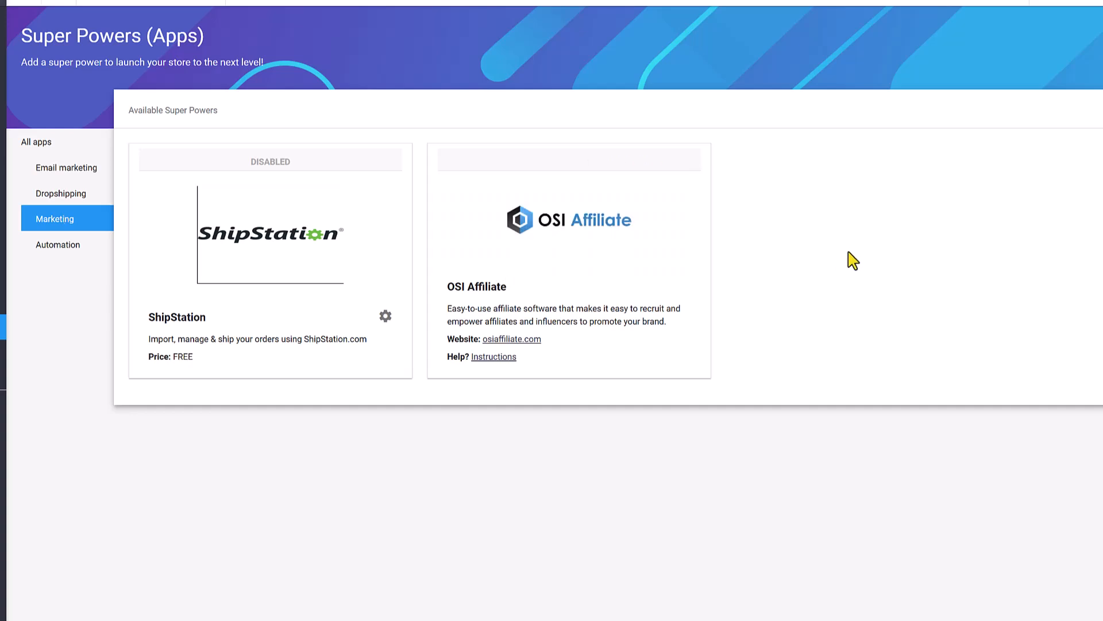
mouse_move(301, 271)
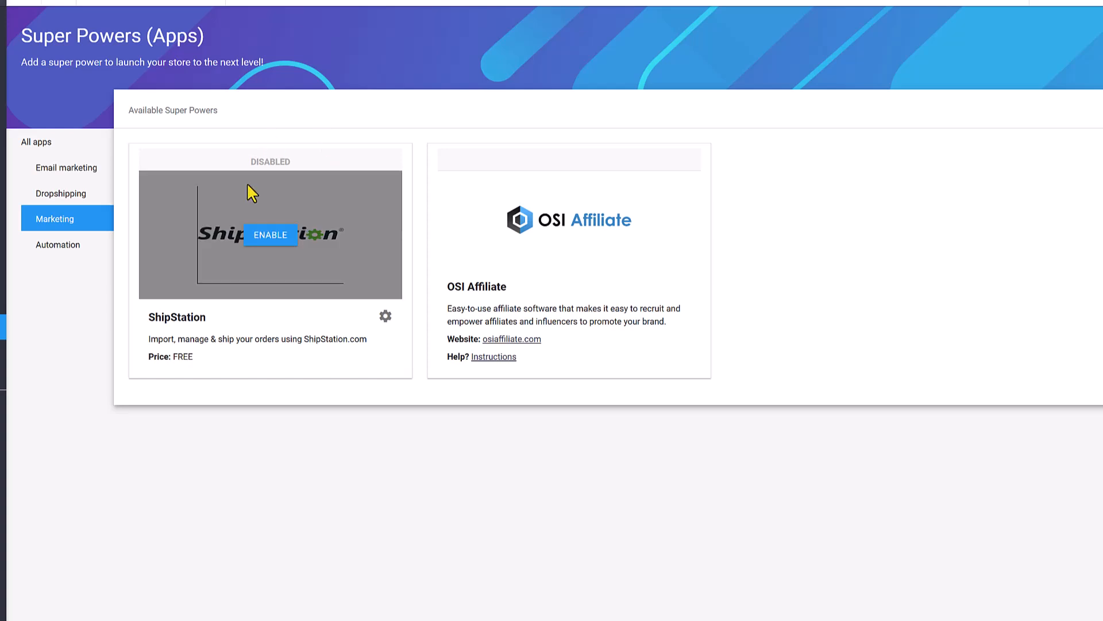
left_click(81, 253)
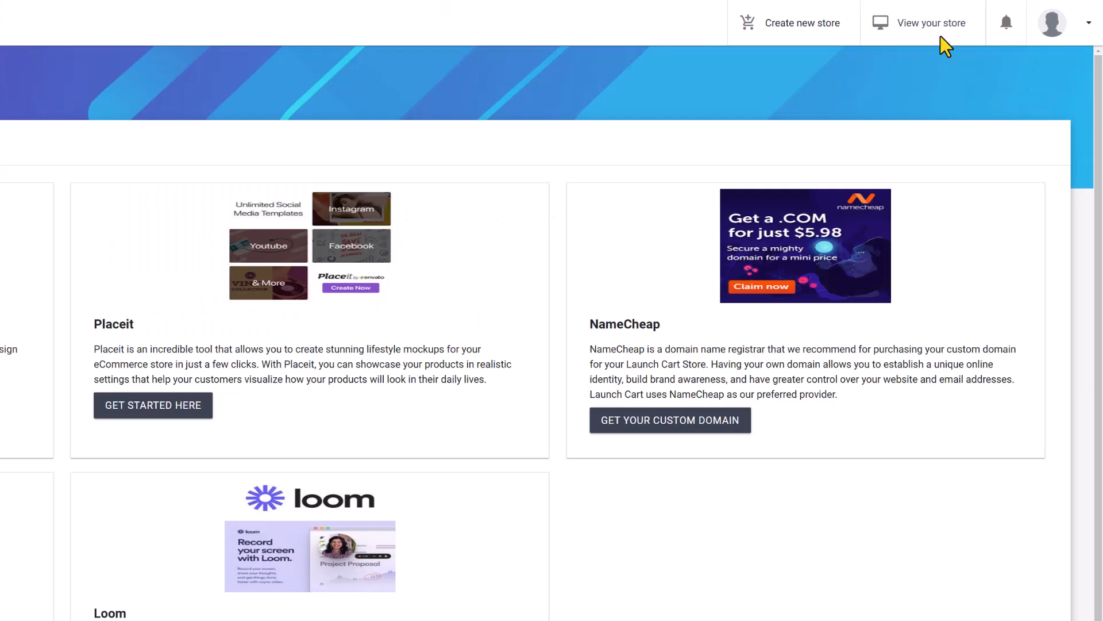
- Open the live store and examine the Clear Case for iPhone product's mockup images and its size options
left_click(937, 32)
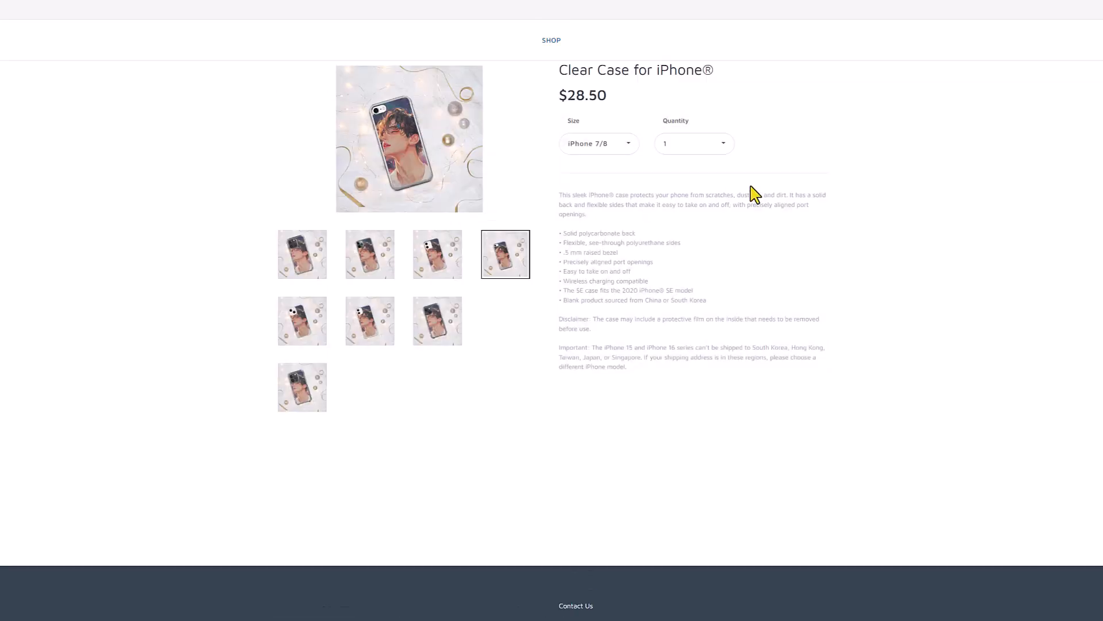
scroll(296, 212, "down", 1)
left_click(295, 212)
left_click(360, 214)
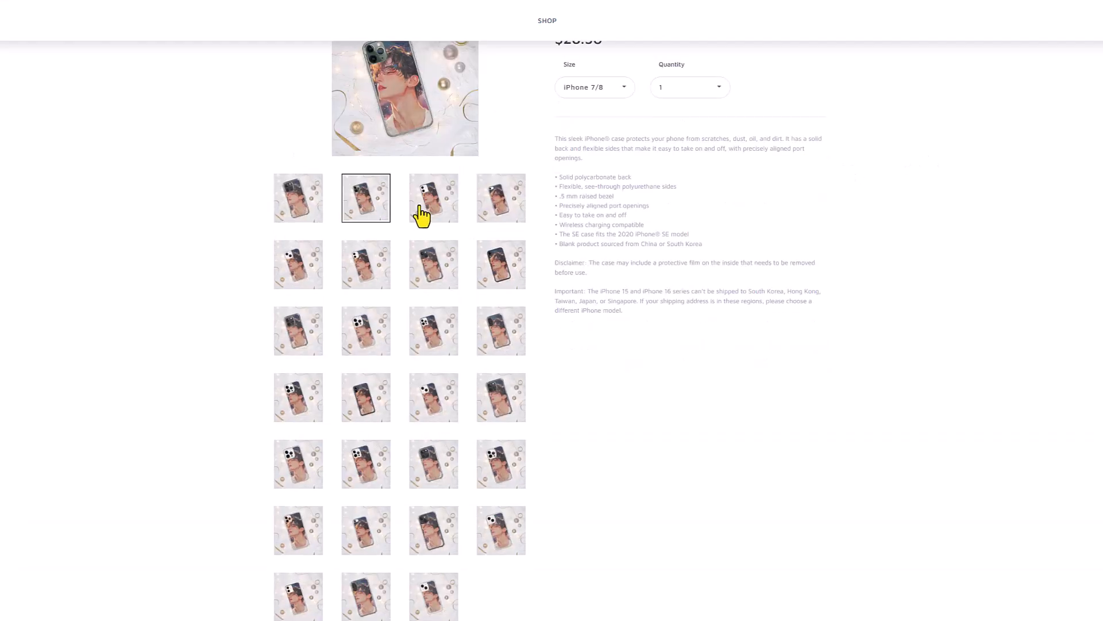
left_click(424, 217)
left_click(500, 222)
scroll(501, 224, "up", 1)
left_click(597, 145)
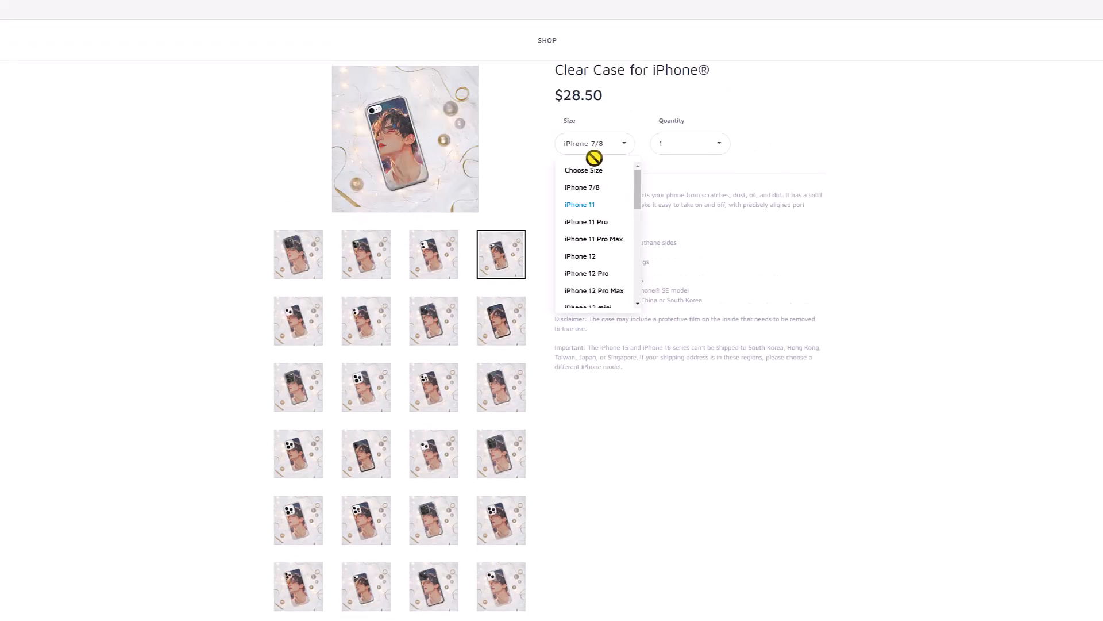
left_click(825, 175)
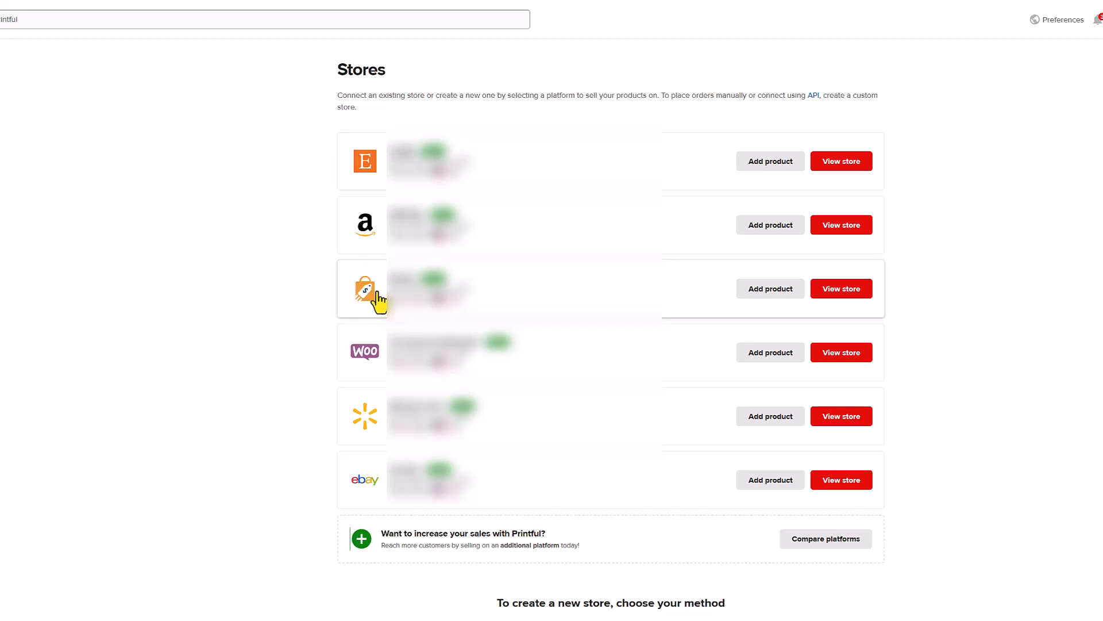
- In Printful, start a new product for the Launch Cart store using the Stainless Steel Water Bottle with a Straw Lid
left_click(778, 294)
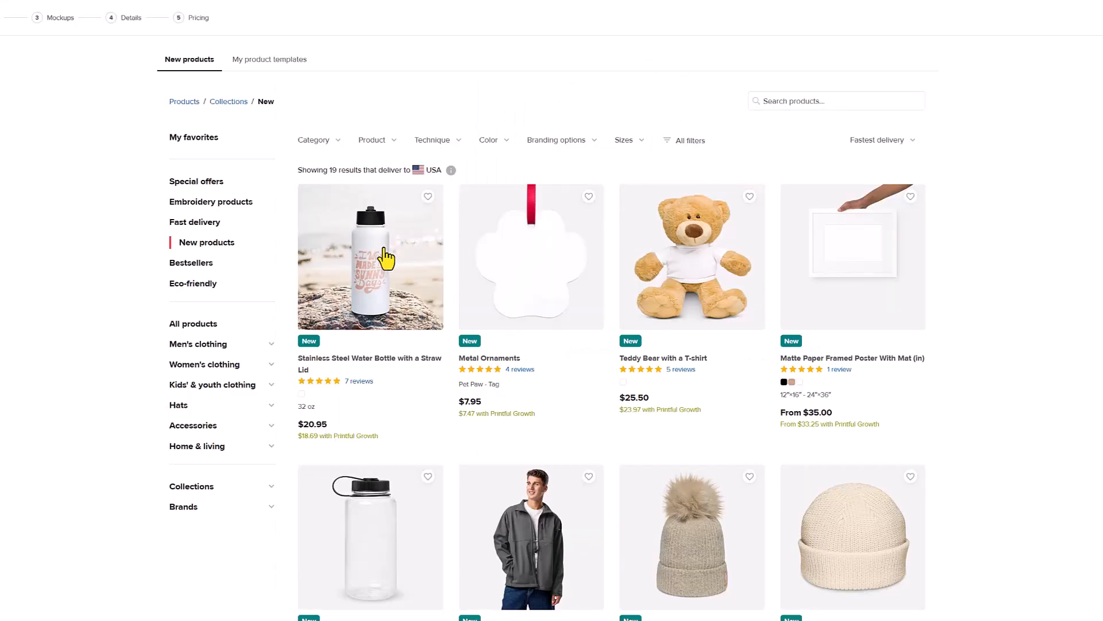
scroll(364, 256, "down", 1)
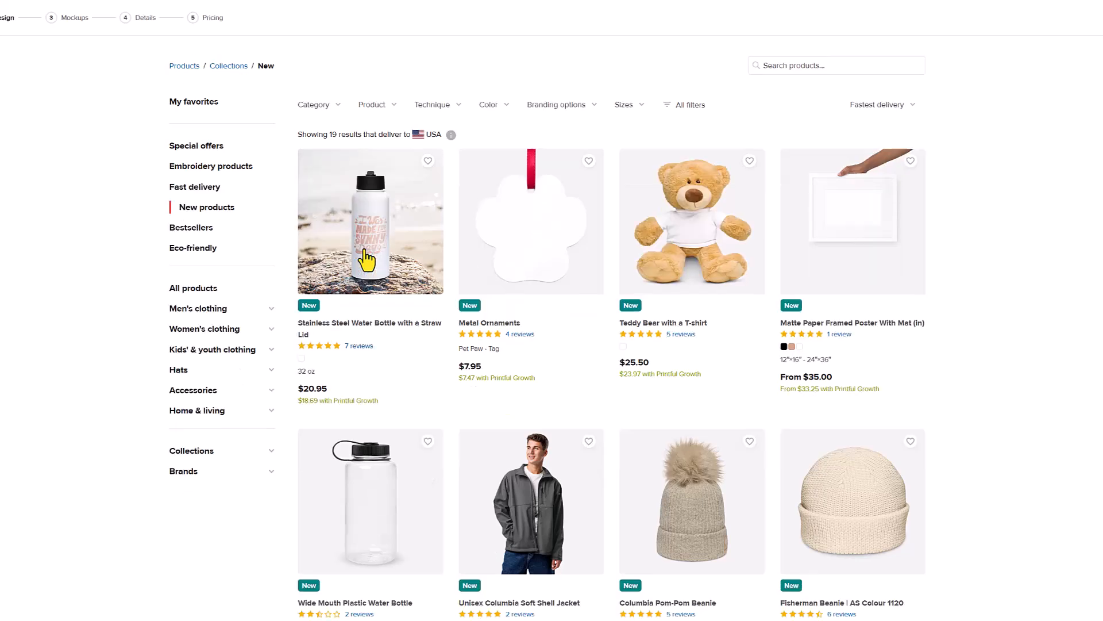
left_click(364, 256)
- Apply the portrait artwork with the moon behind it from the file library to the bottle design
left_click(612, 260)
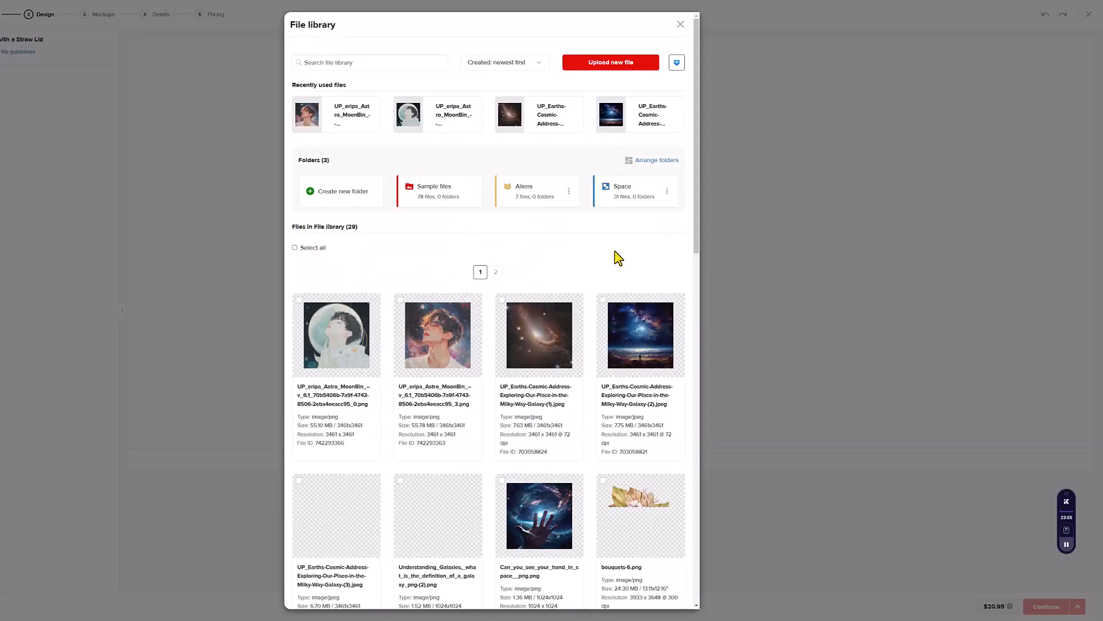
mouse_move(574, 347)
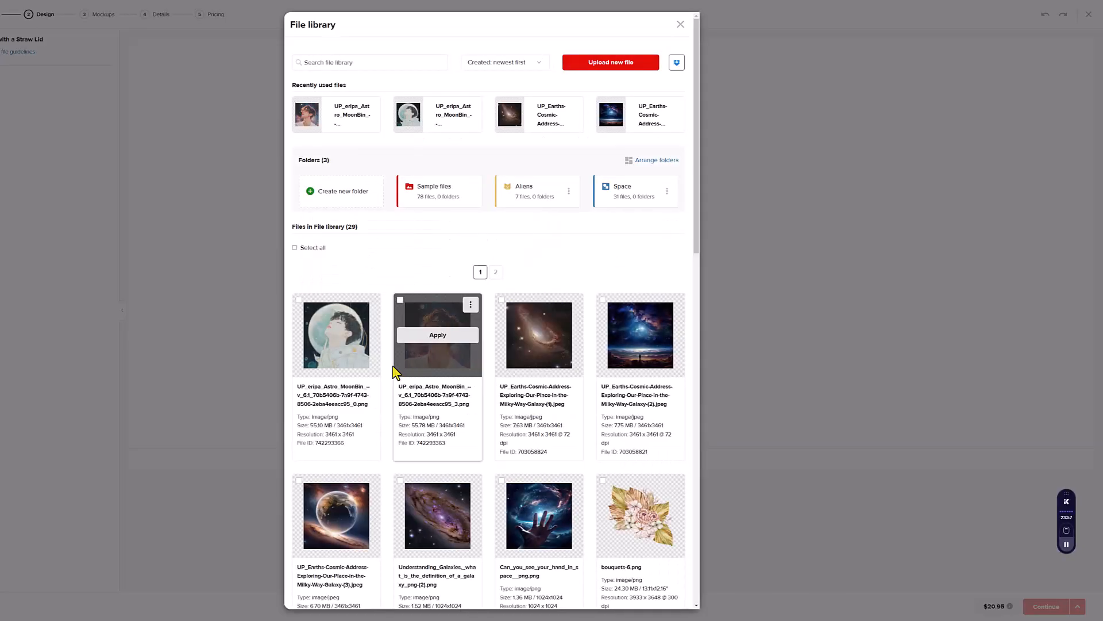
left_click(420, 340)
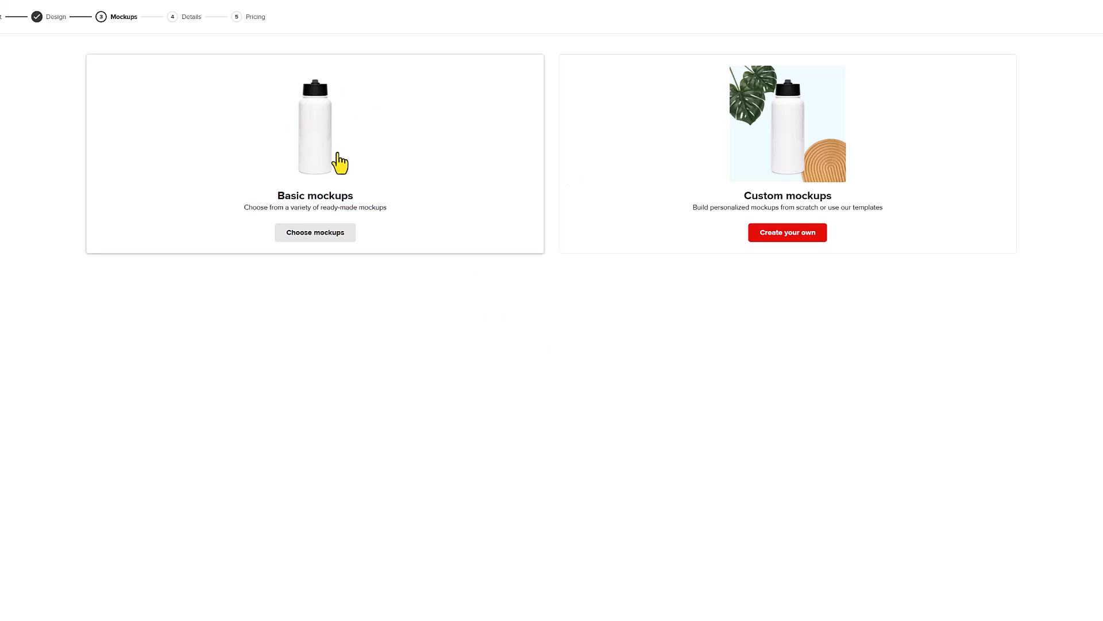
- Choose the basic mockups for the bottle in JPG format and accept the default product title
left_click(311, 236)
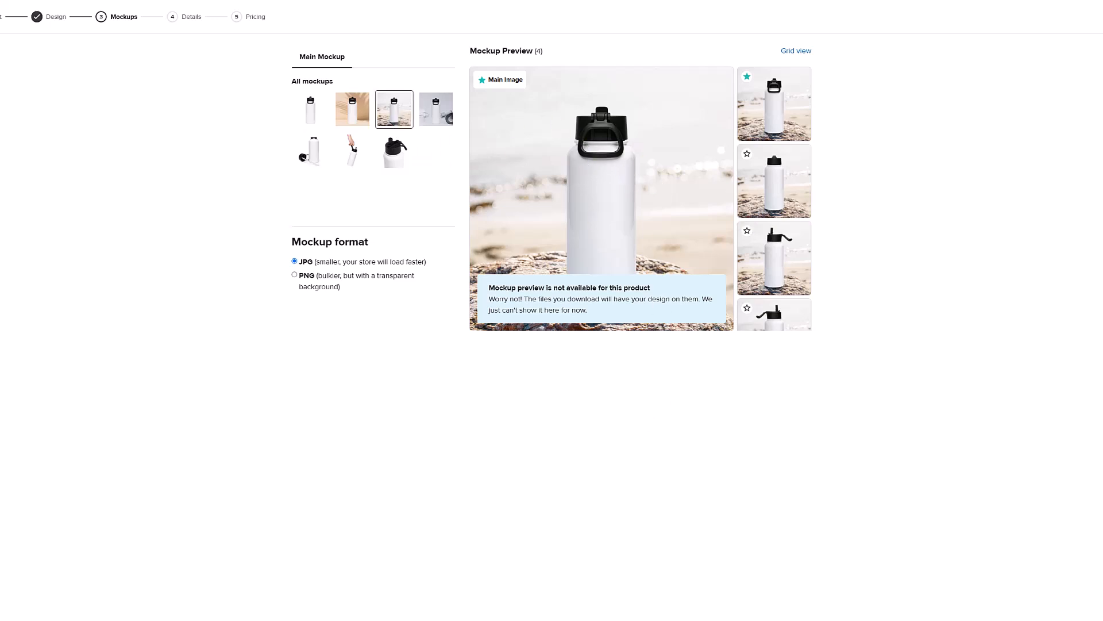
left_click(1063, 609)
left_click_drag(600, 69, 429, 67)
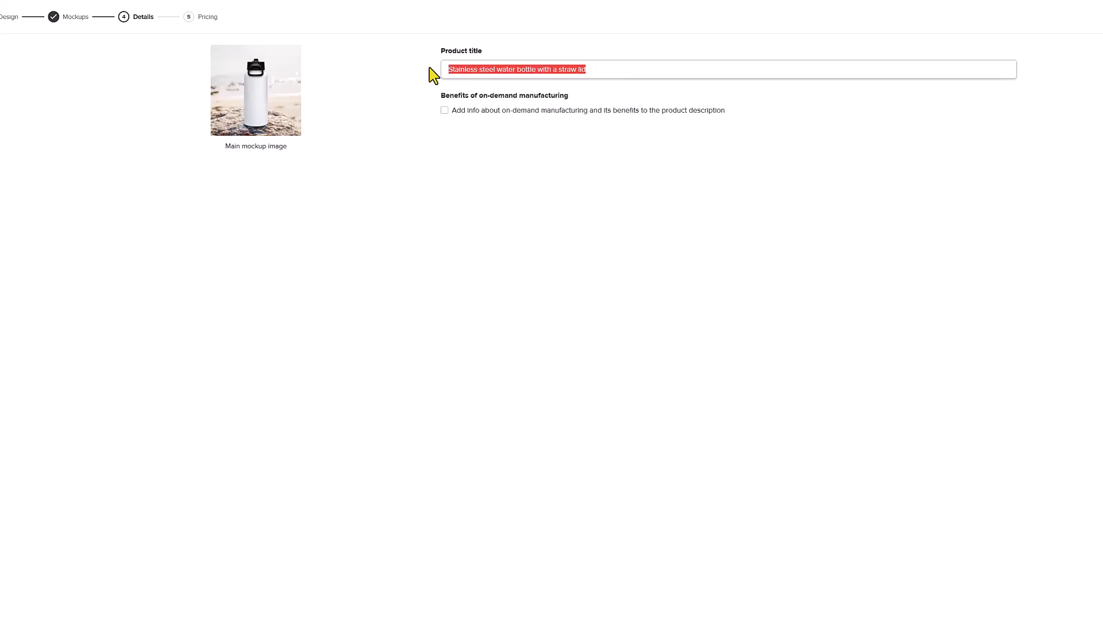
left_click(1063, 609)
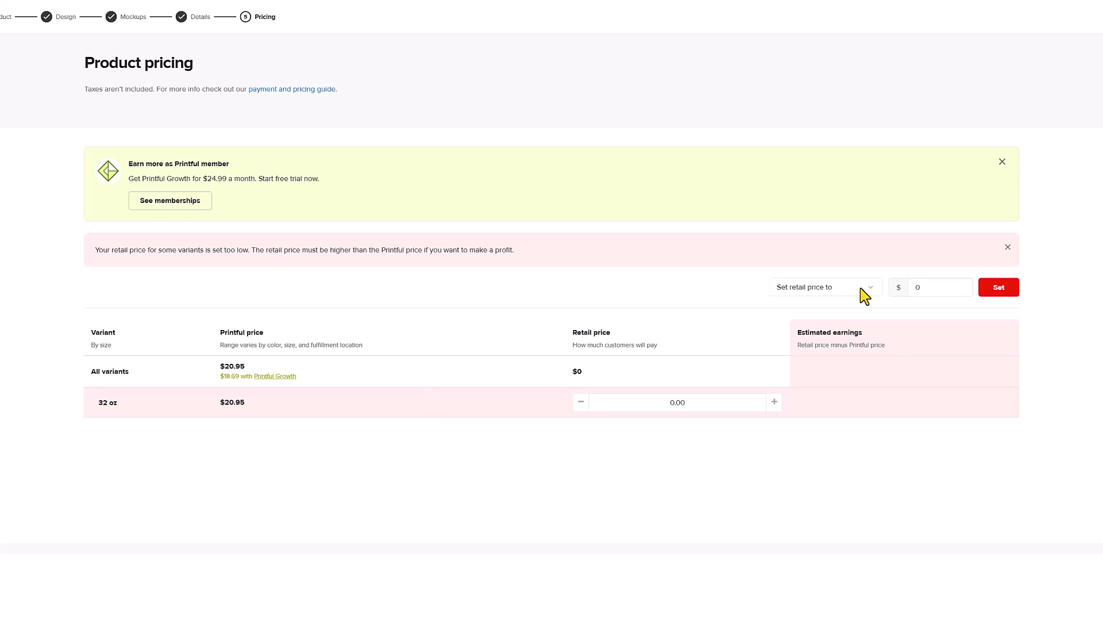
- Set the bottle's retail price to $39.99
left_click(940, 286)
type("39.99")
left_click(1009, 293)
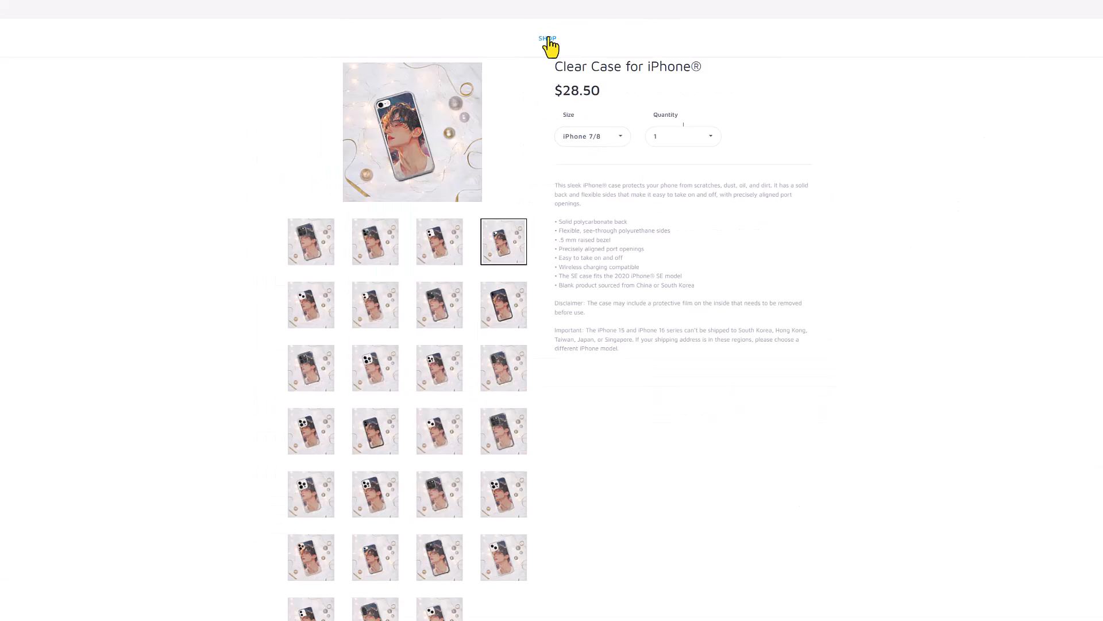
- In the live store, open the stainless steel water bottle from the shop and check its mockup images, title and price
left_click(551, 42)
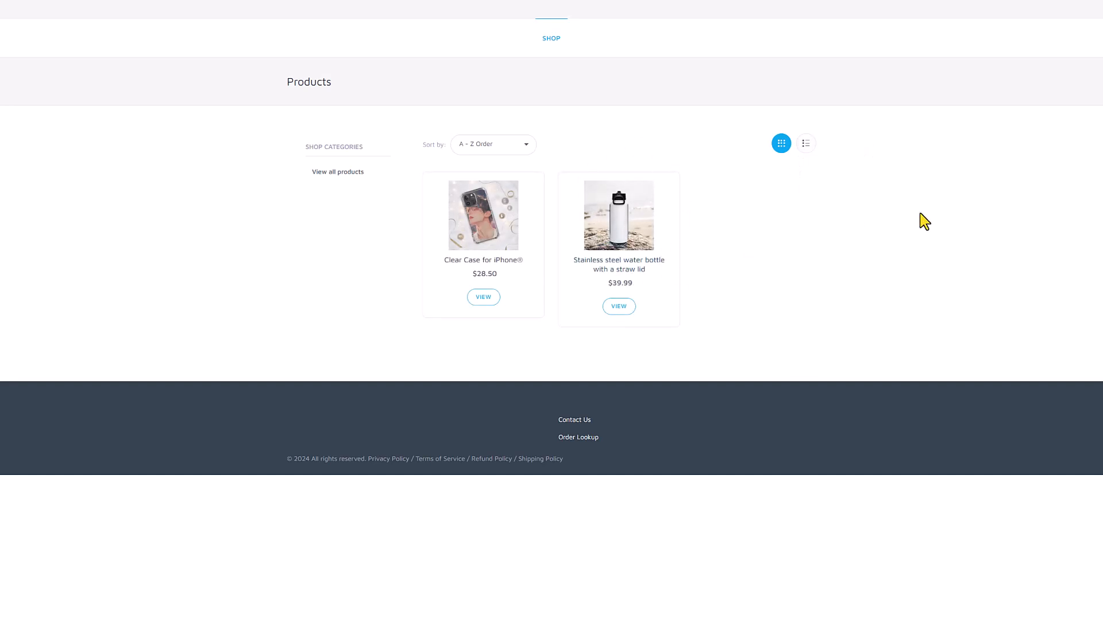
left_click(619, 215)
left_click(379, 244)
left_click(319, 266)
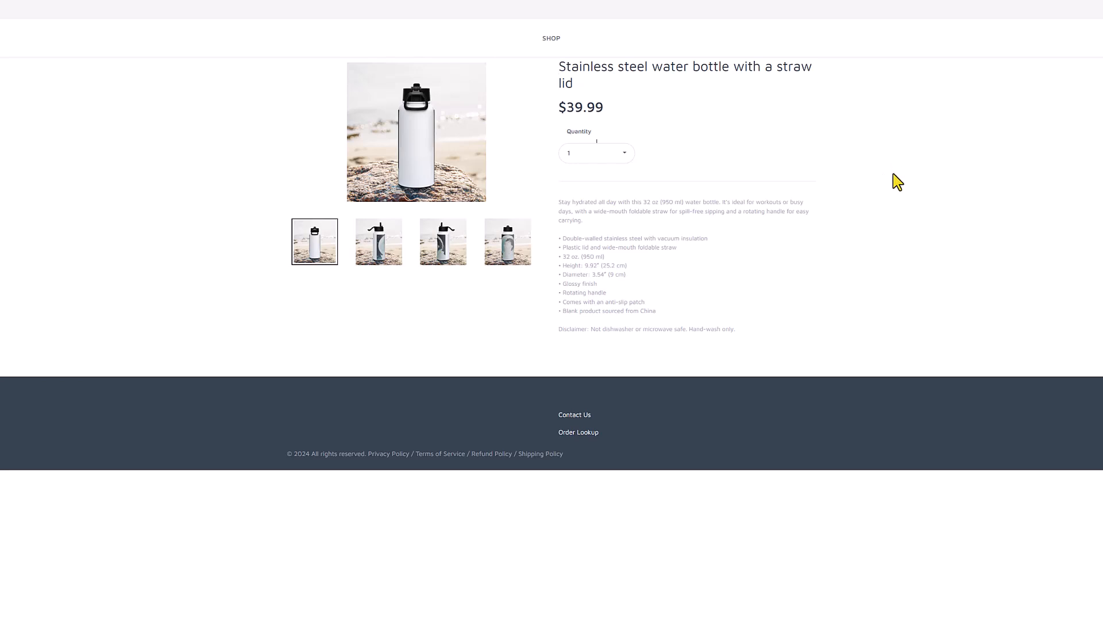
left_click(952, 69)
left_click_drag(952, 69, 856, 84)
left_click_drag(641, 112, 556, 109)
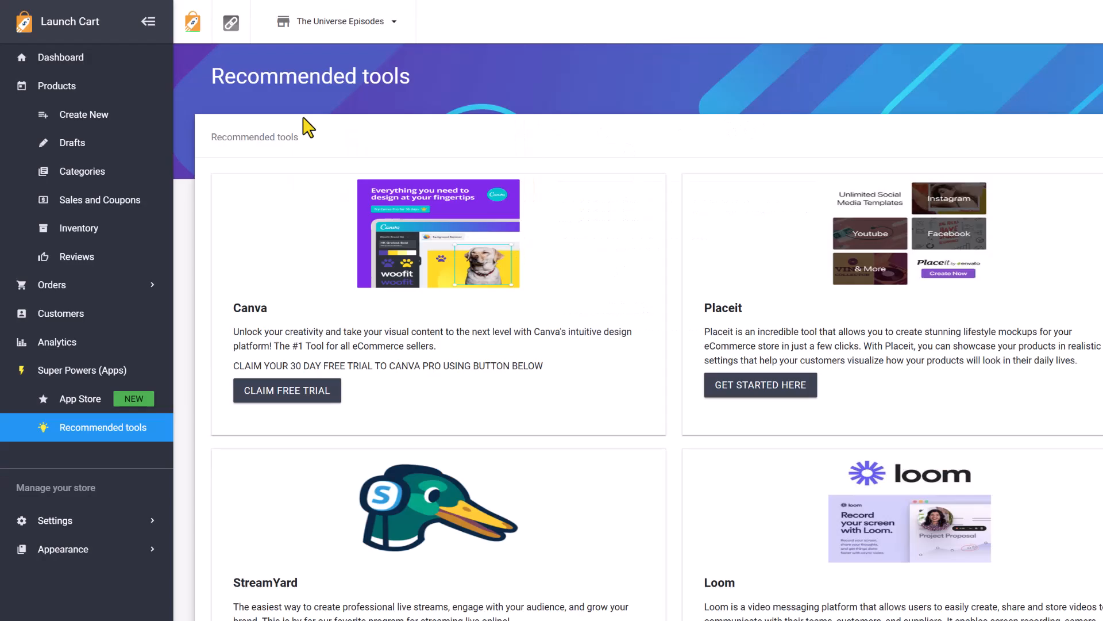
- Open the stainless steel water bottle for editing in the Launch Cart dashboard and review its name and description
left_click(57, 87)
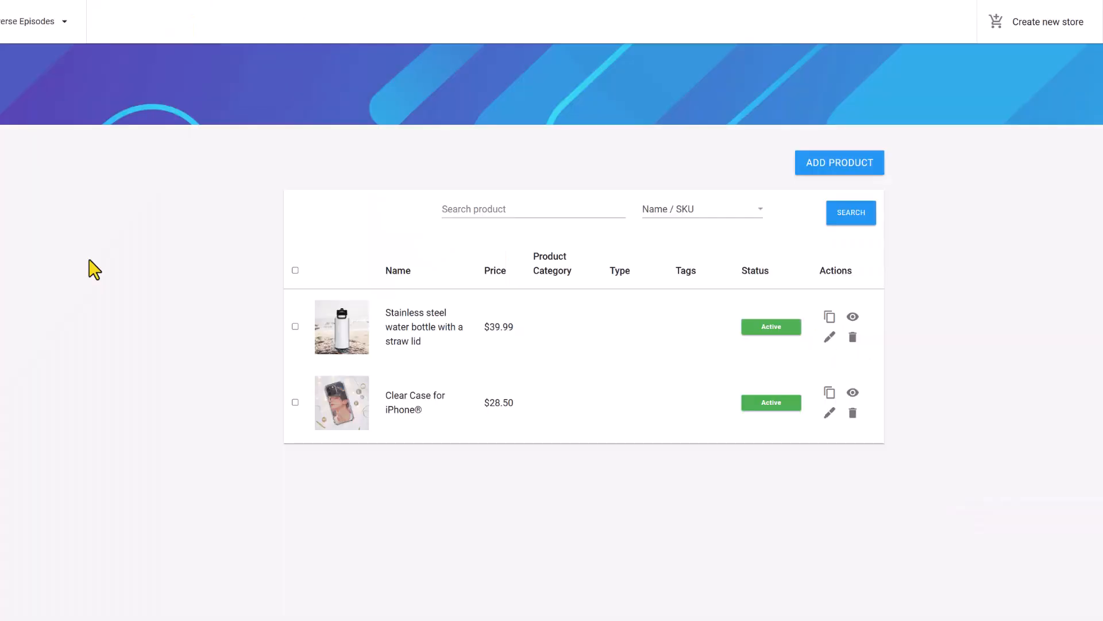
left_click(829, 340)
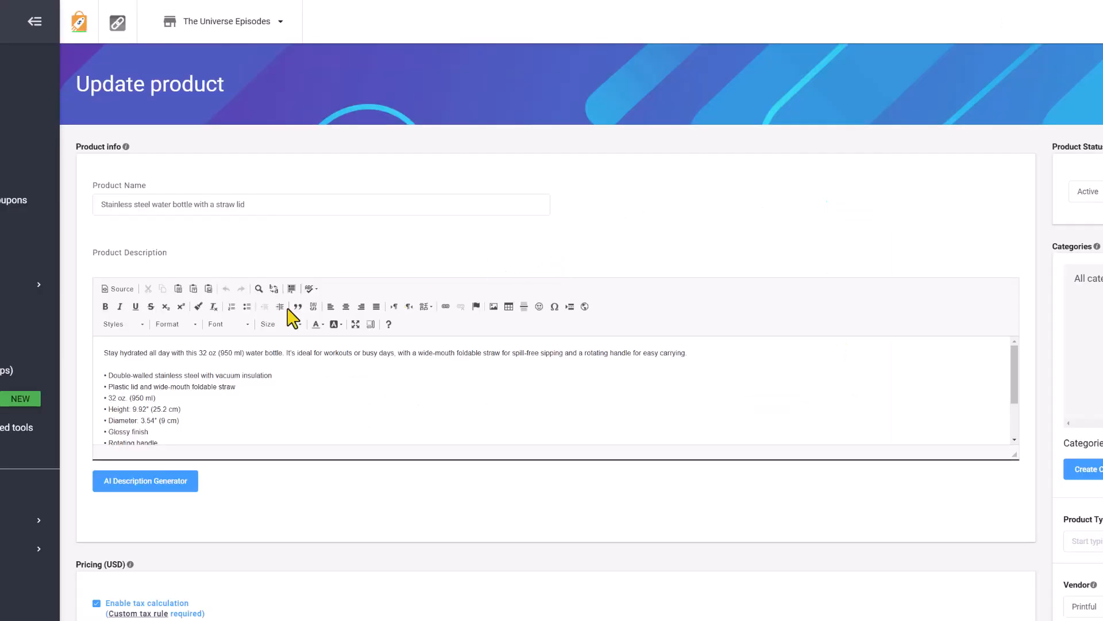
left_click_drag(286, 205, 97, 205)
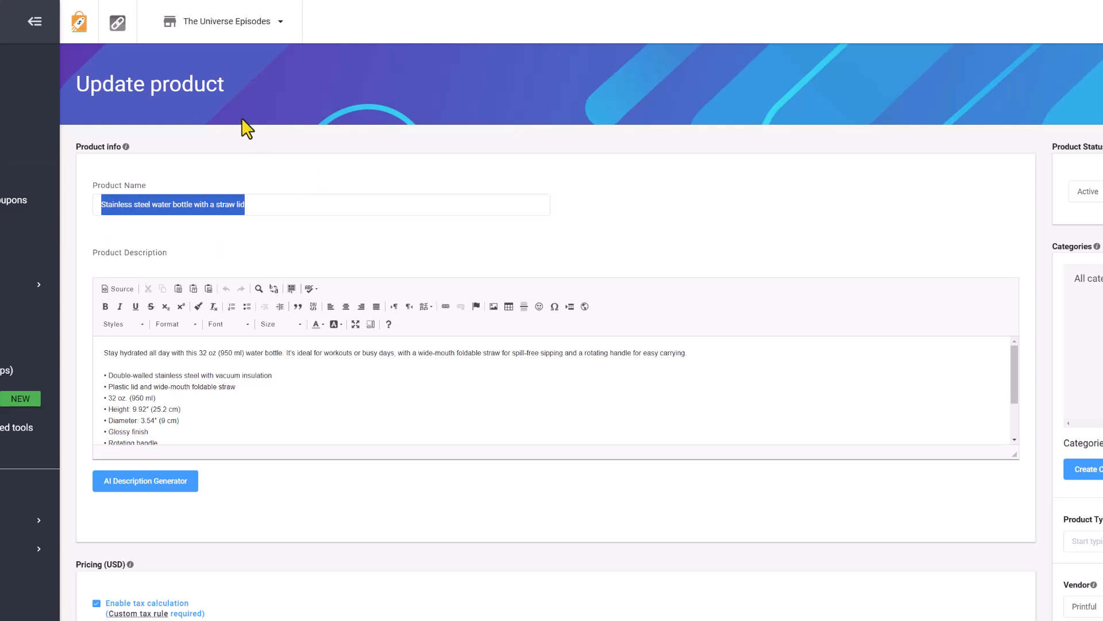
scroll(258, 379, "down", 2)
left_click(270, 384)
scroll(310, 382, "down", 2)
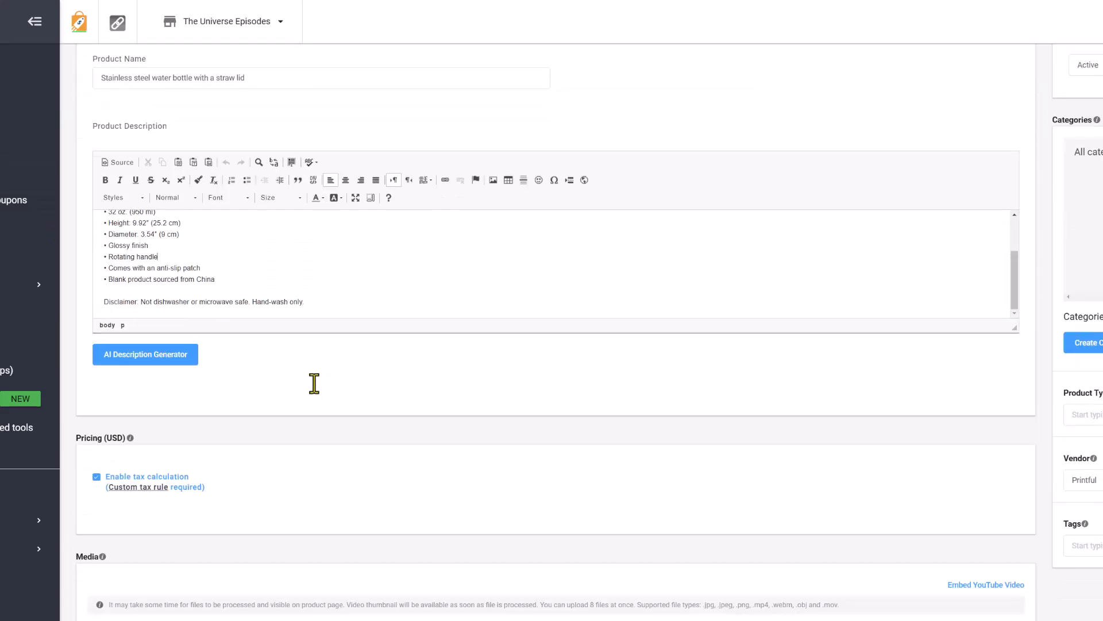
- Generate an AI product description from the bottle's existing description text and insert it into the product description
left_click(151, 361)
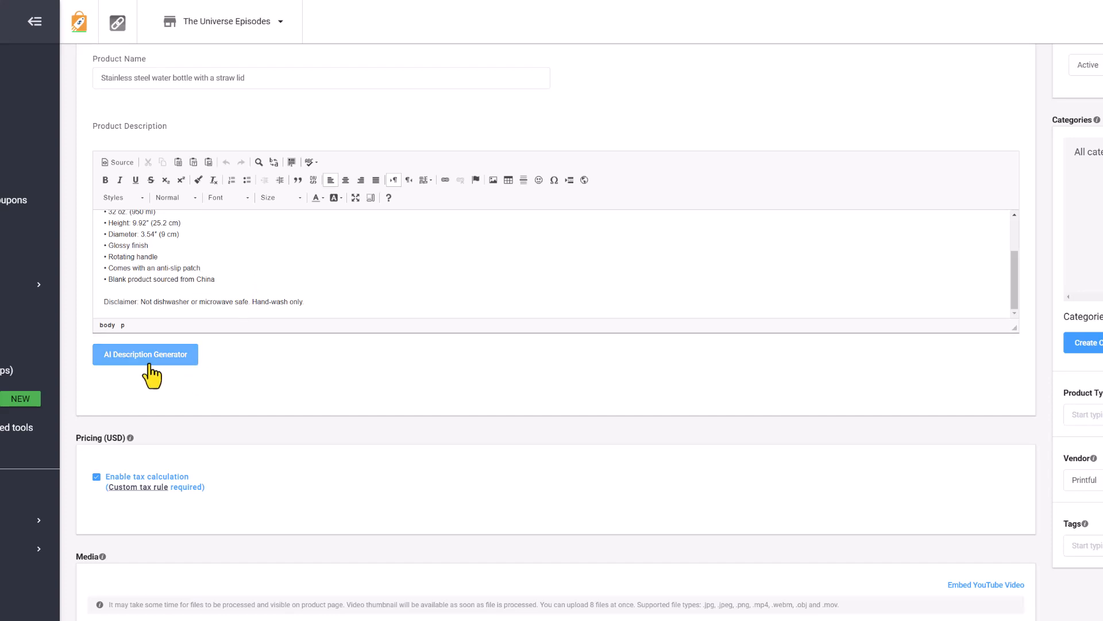
left_click(151, 359)
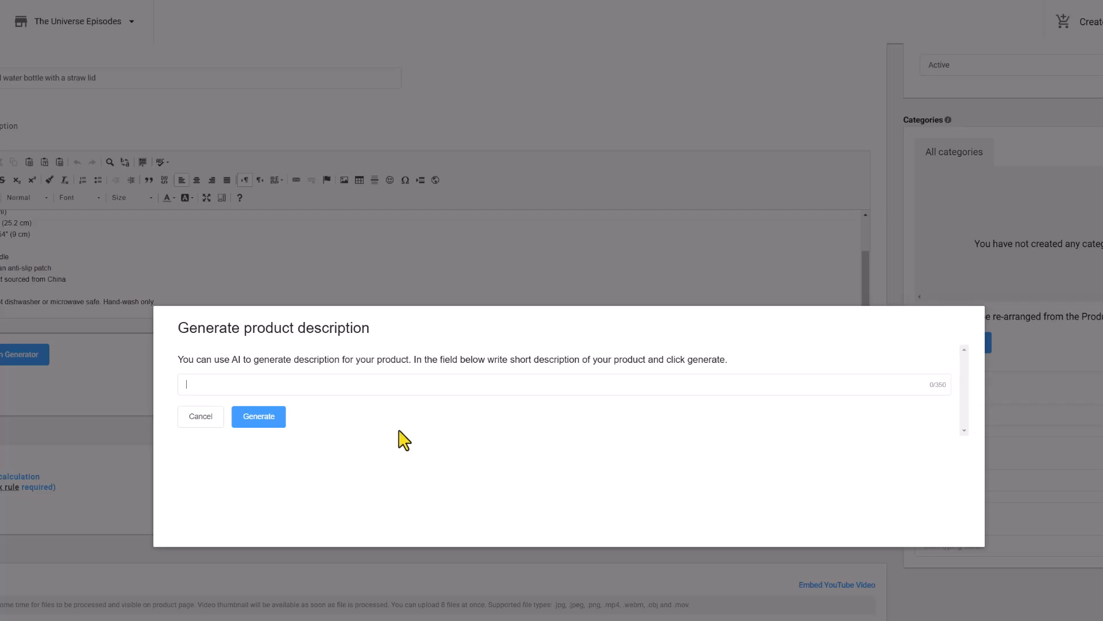
type("...foldable straw for spill-free sipping and a rotating handle for easy carrying.  • Double-walled stainless steel with vacuum insulation • Plastic lid and wide-mouth foldable straw • 32 oz. (950 ml) • Height: 9.92\" (25.2 cm) • Di")
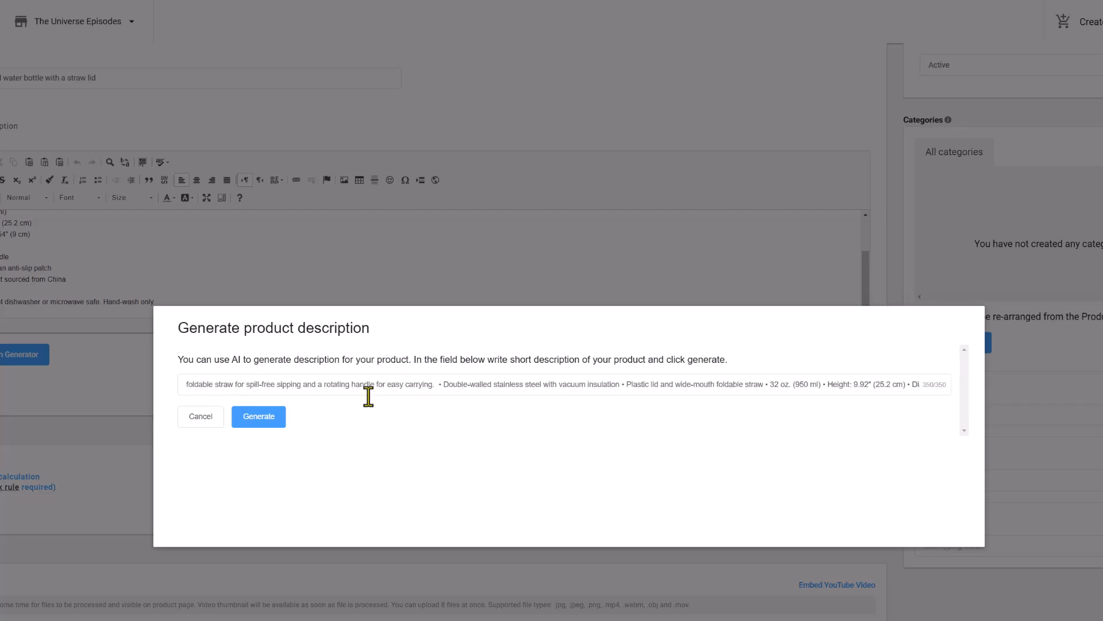
left_click(265, 420)
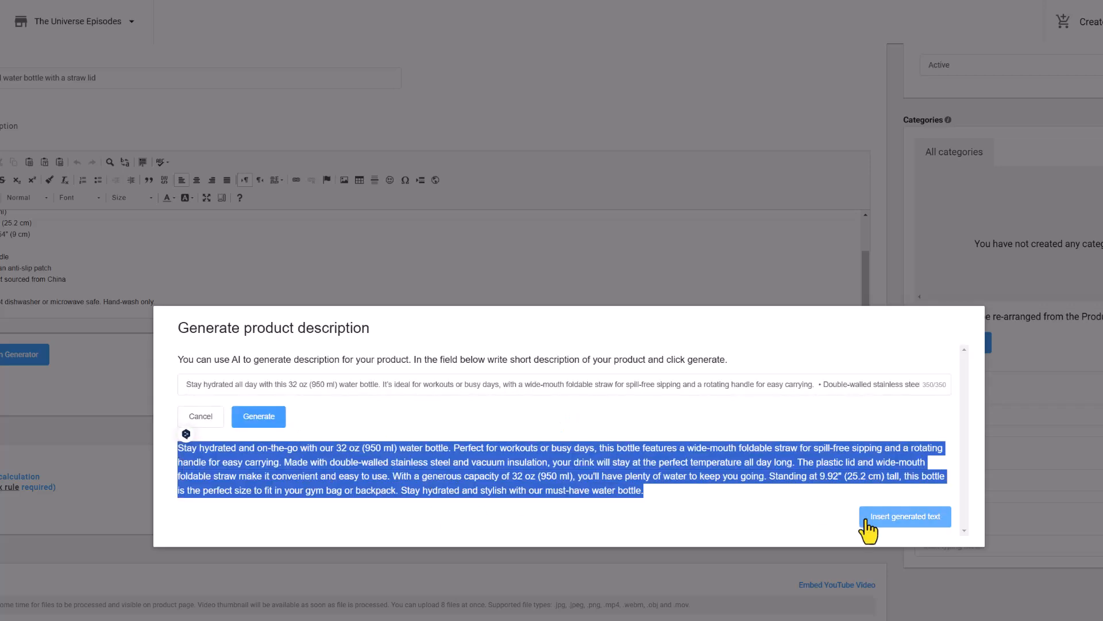
left_click(915, 522)
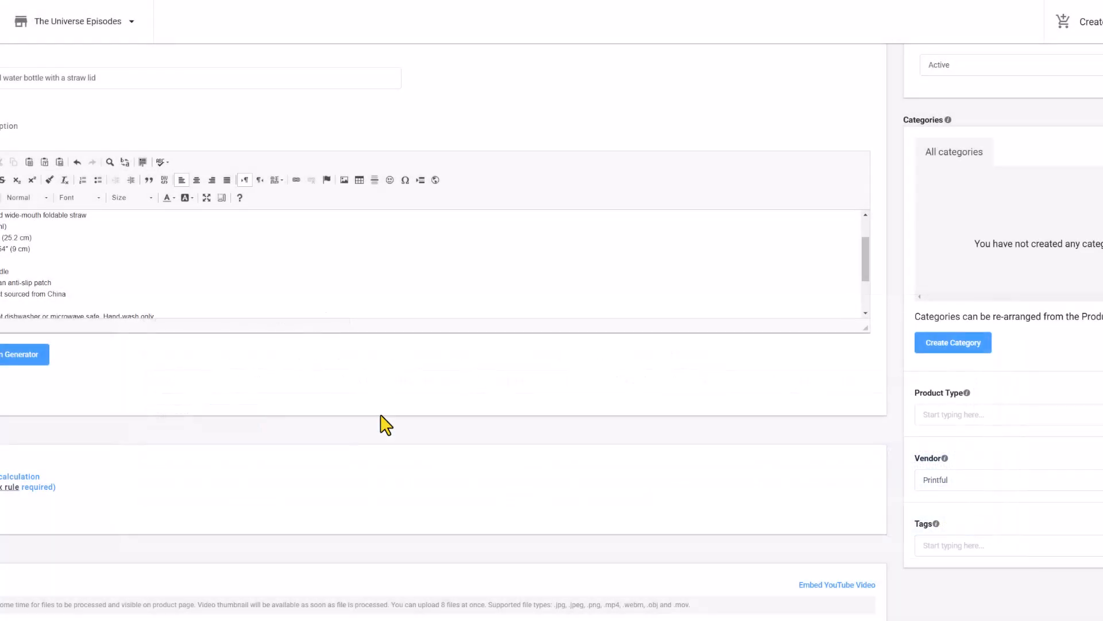
left_click_drag(71, 284, 340, 310)
- Make the mockup showing the portrait artwork on the bottle the featured image in the product media
scroll(424, 328, "down", 6)
left_click_drag(423, 326, 185, 399)
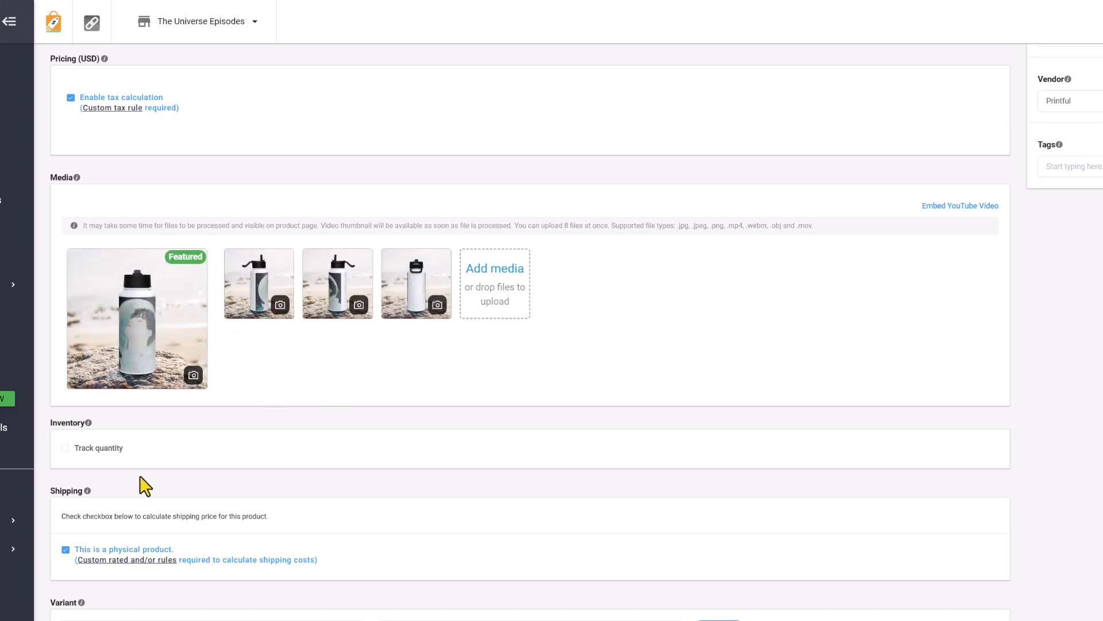
- Try quantity tracking in the bottle's inventory settings, and turn it off again
scroll(356, 373, "down", 4)
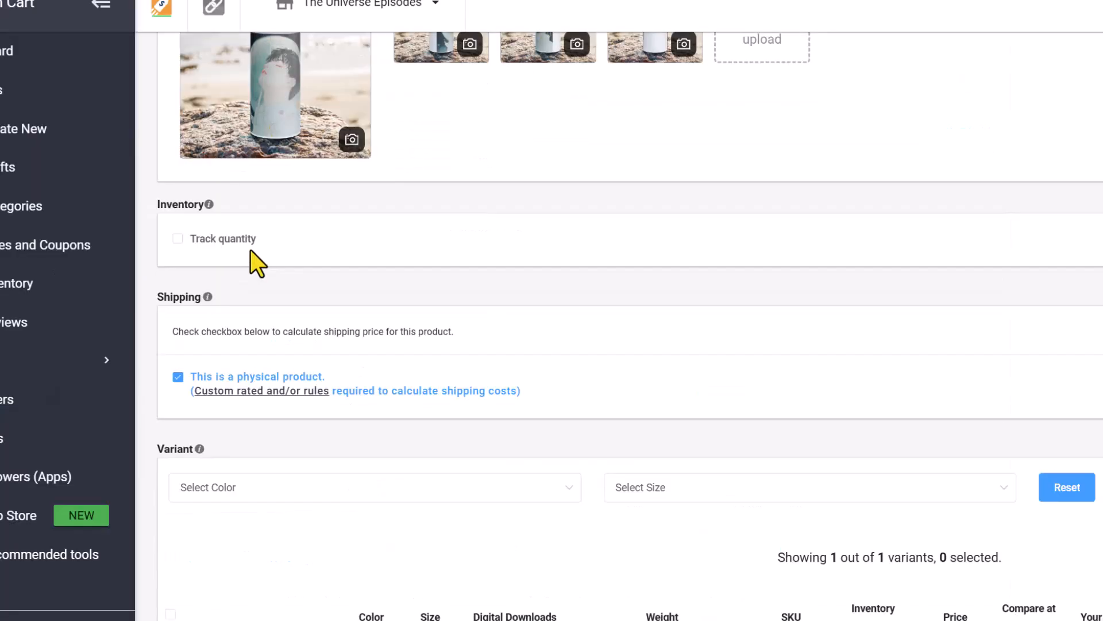
left_click(177, 239)
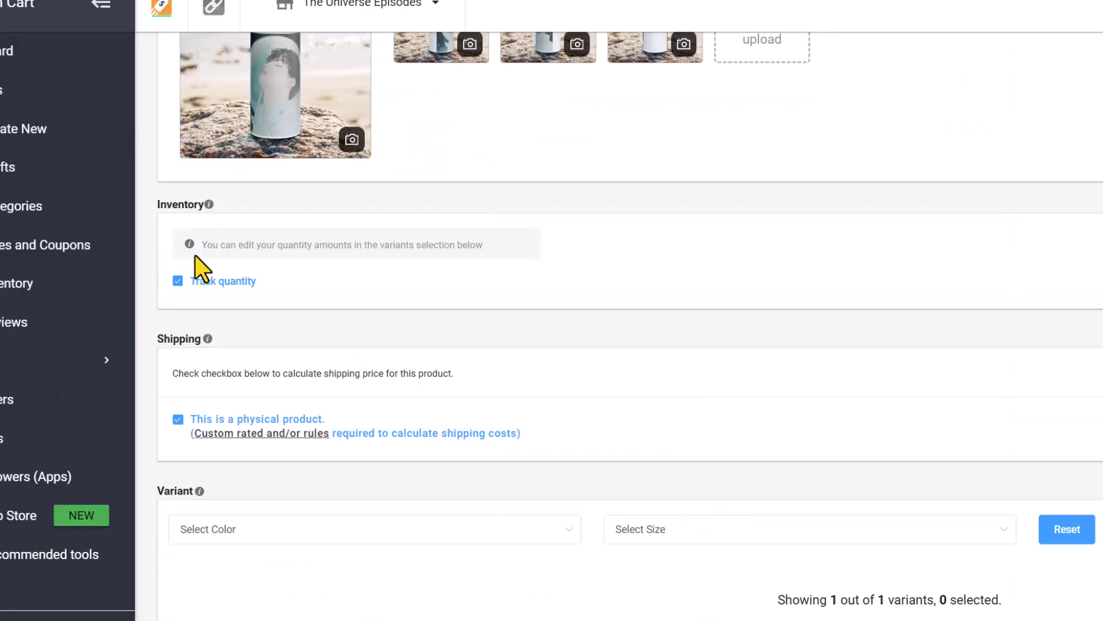
left_click(196, 280)
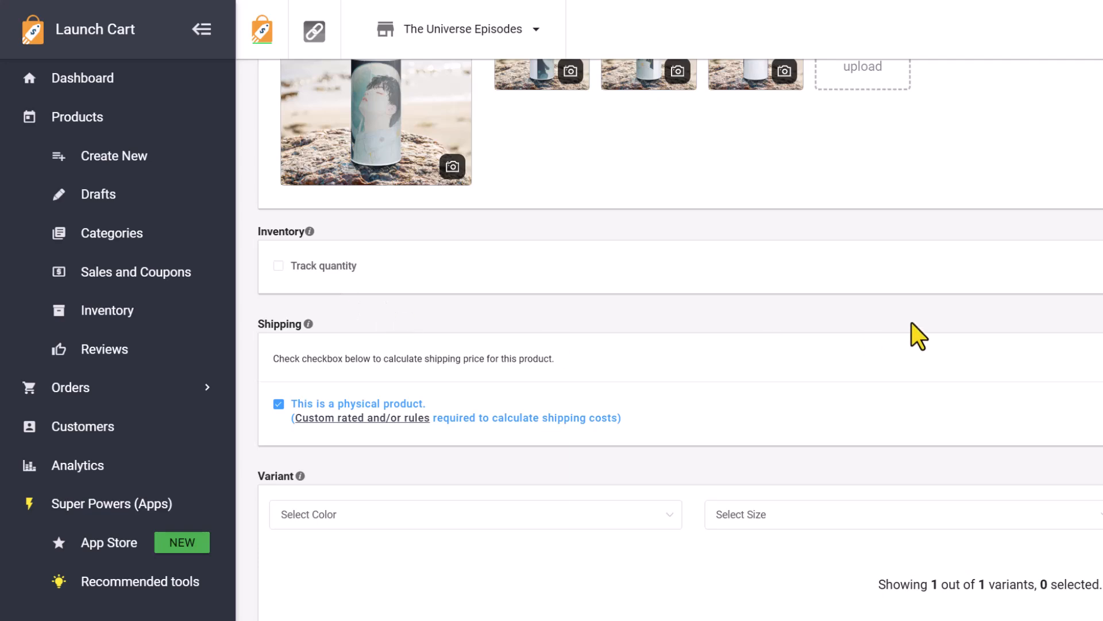
- Try turning off the physical product option in the bottle's shipping settings, and turn it on again
scroll(911, 332, "down", 1)
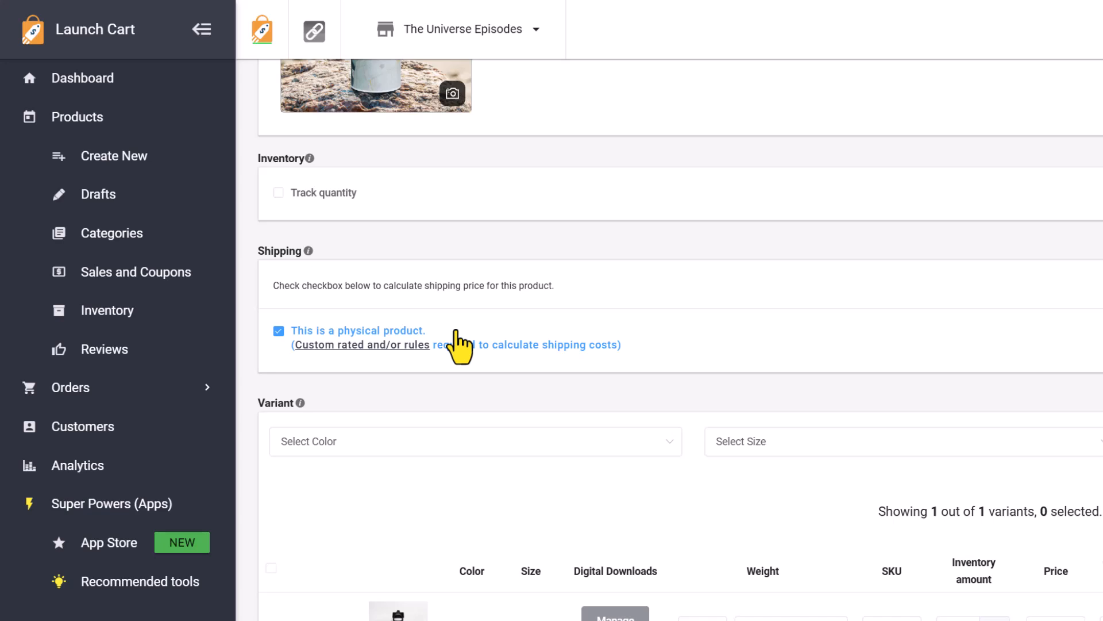
left_click(279, 331)
left_click(278, 331)
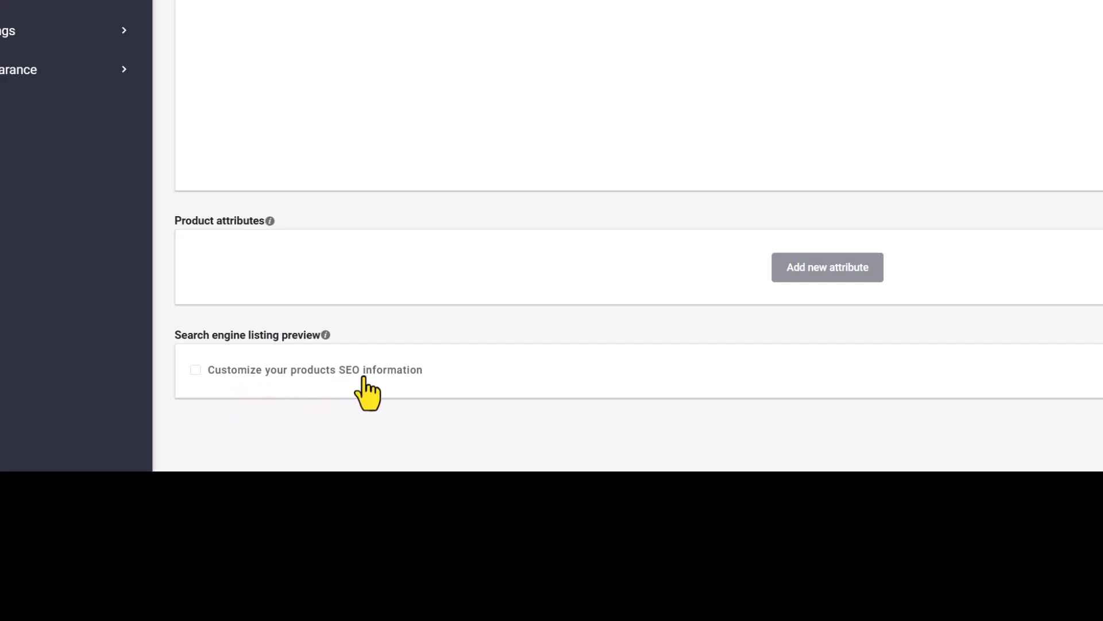
- Enable custom SEO information for the water bottle and review its page title and meta description
left_click(196, 371)
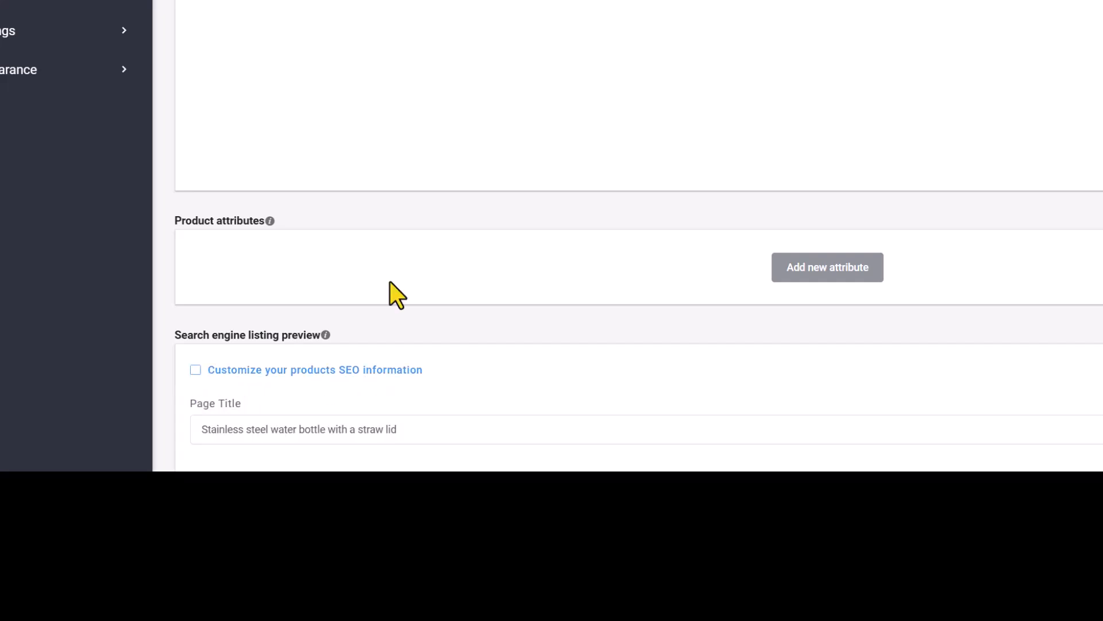
scroll(678, 84, "down", 5)
triple_click(574, 151)
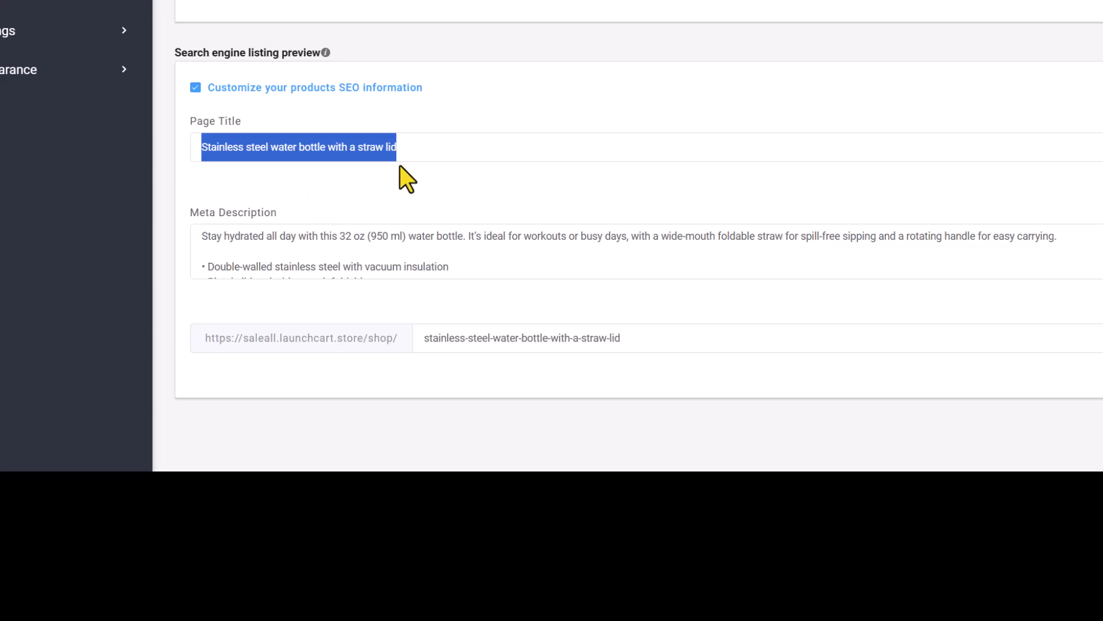
scroll(394, 278, "down", 5)
scroll(394, 278, "up", 5)
triple_click(234, 212)
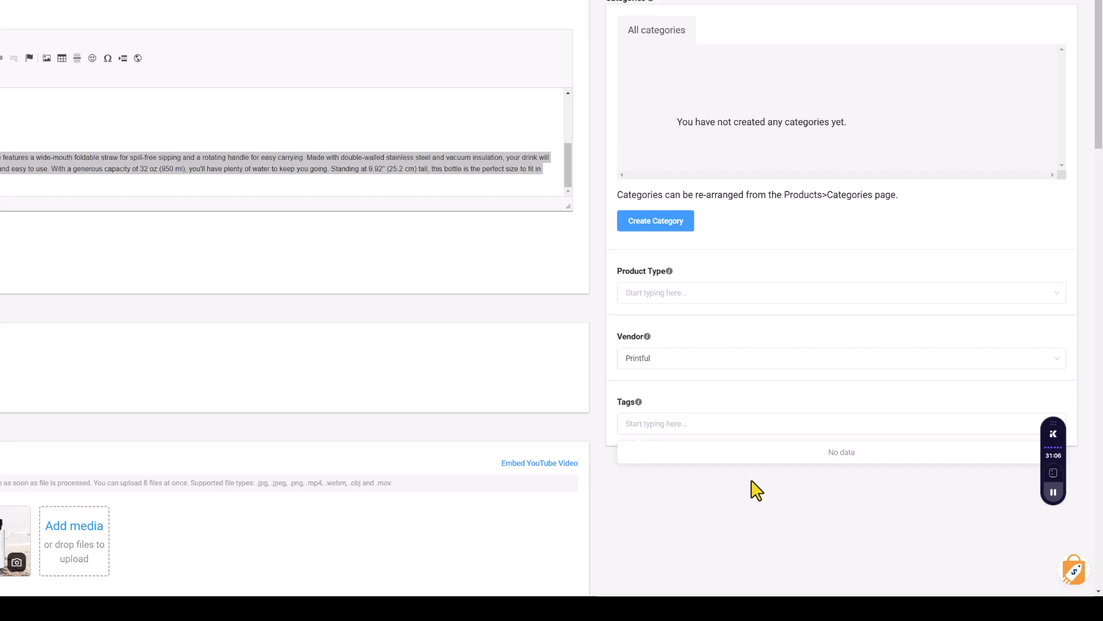
- Check the tags field of the water bottle and save the product's changes
left_click(725, 427)
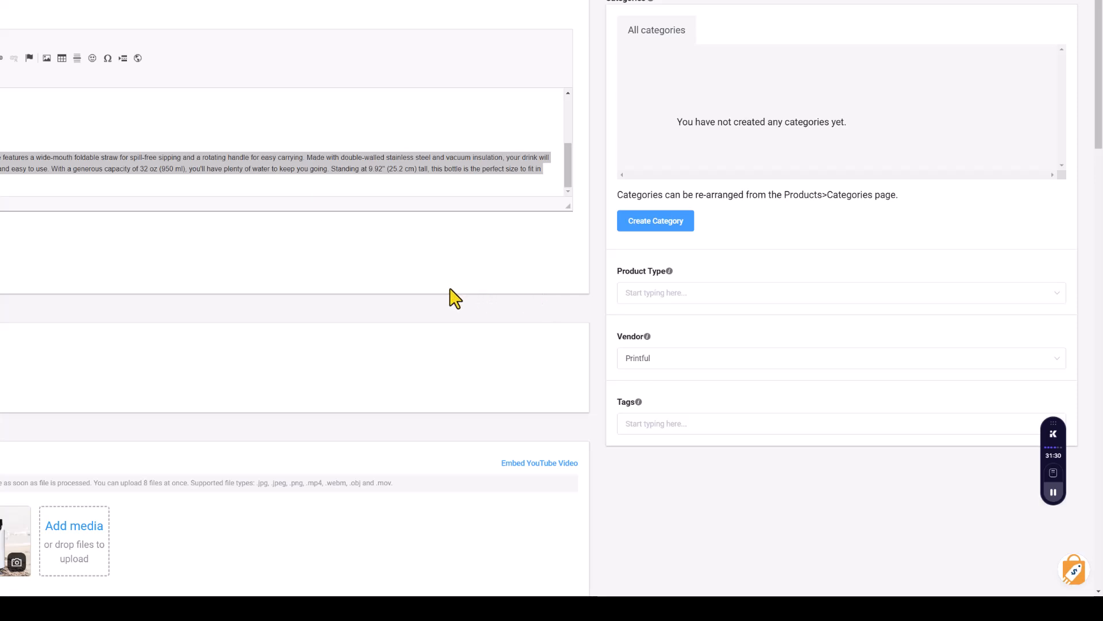
scroll(578, 320, "down", 15)
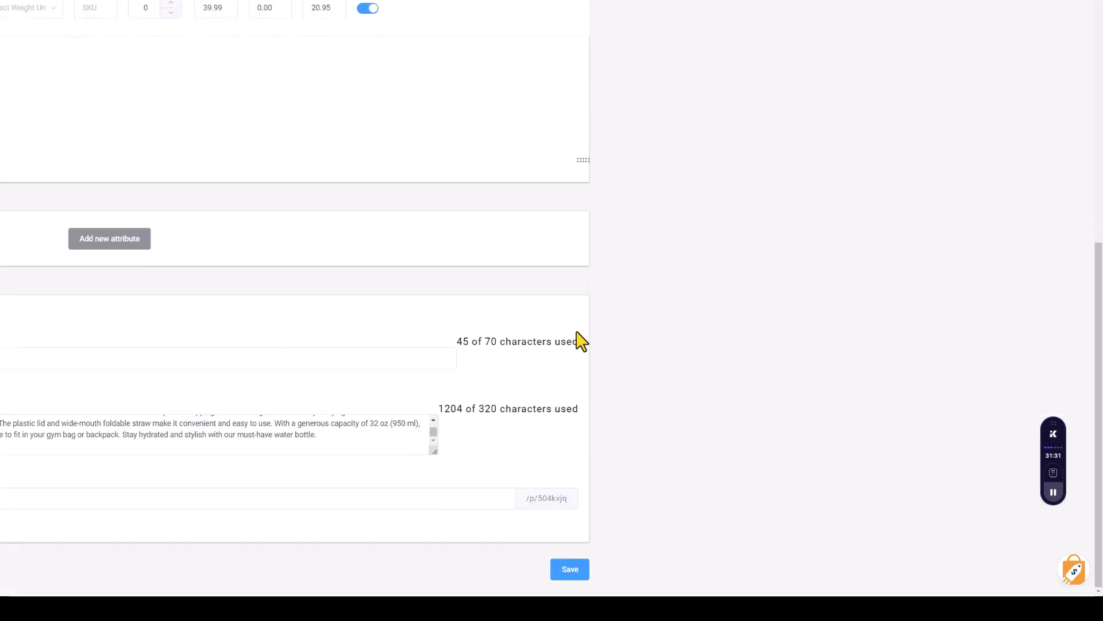
left_click(572, 577)
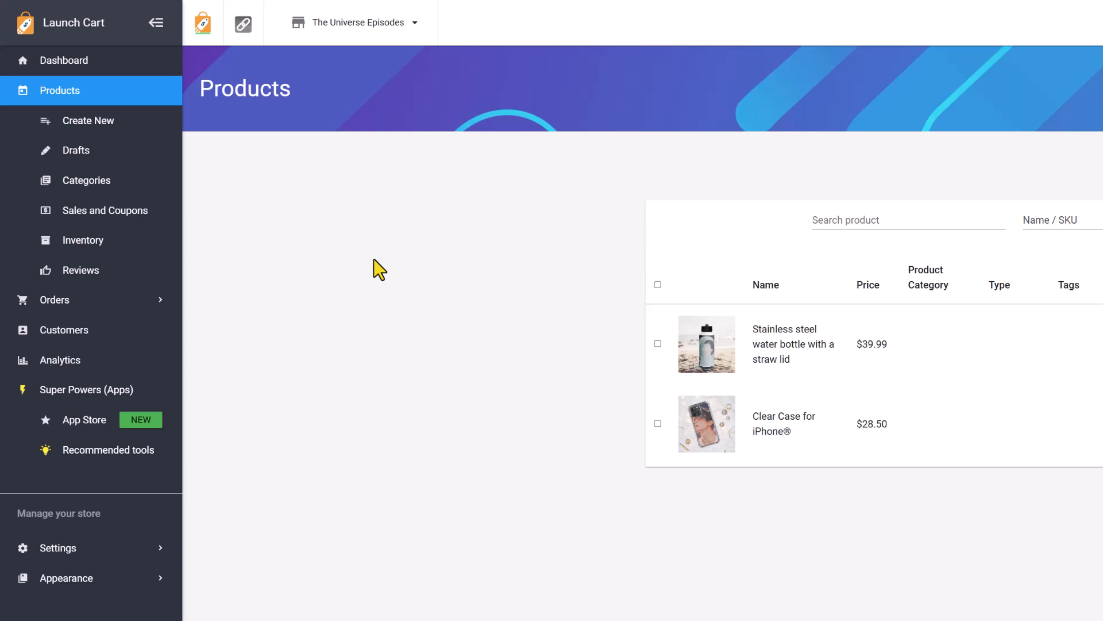
- Start a new product from scratch and review its blank form, including the Digital Downloads file types and limits
left_click(95, 122)
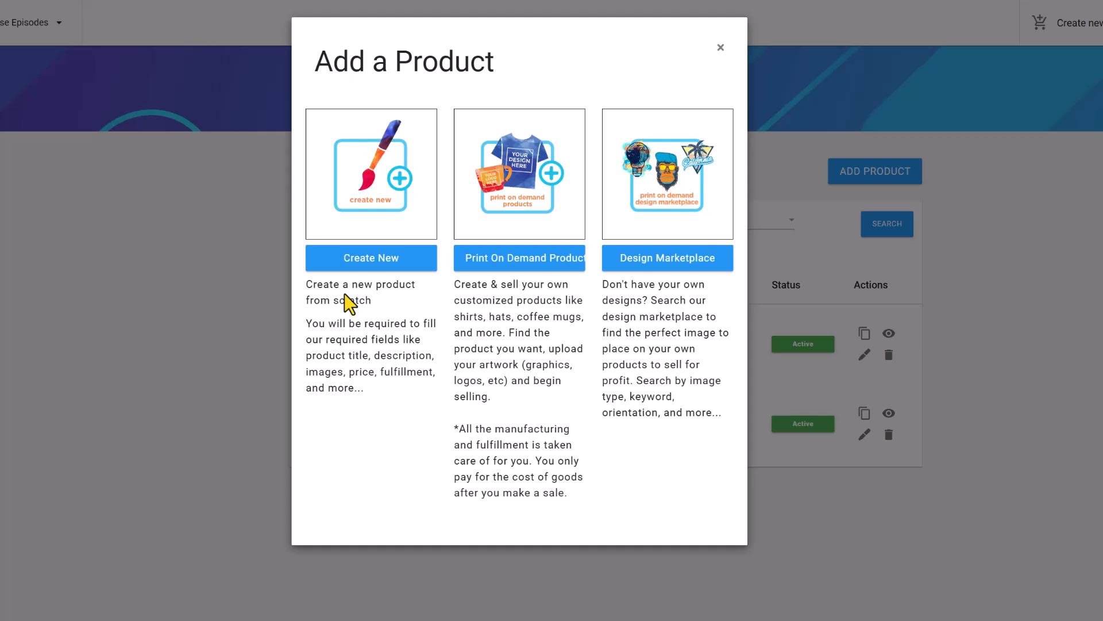
left_click(360, 266)
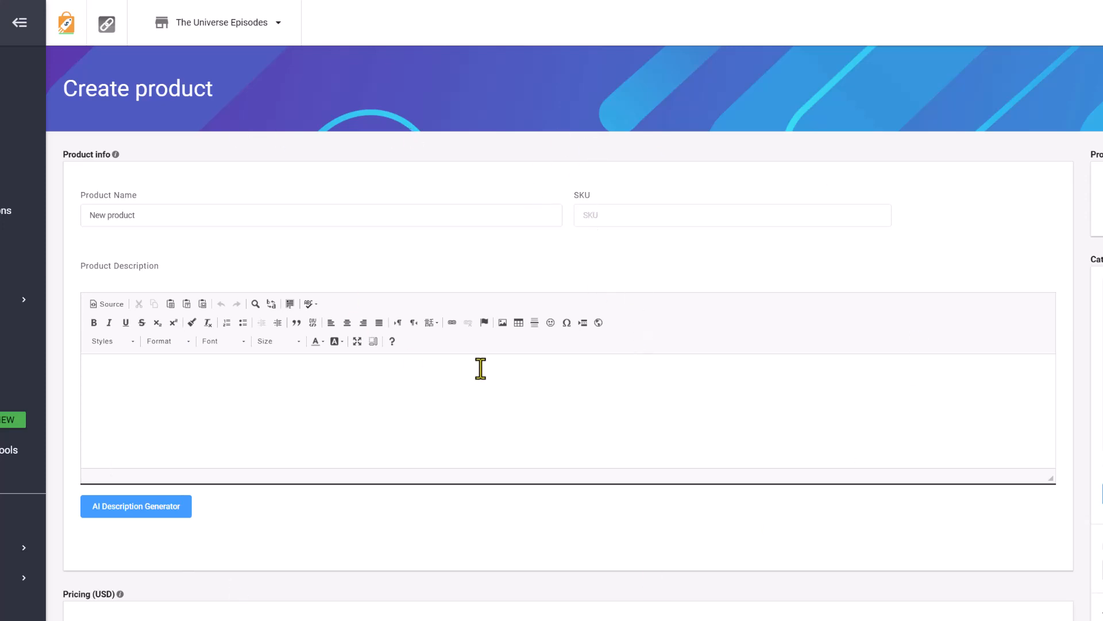
scroll(461, 352, "down", 10)
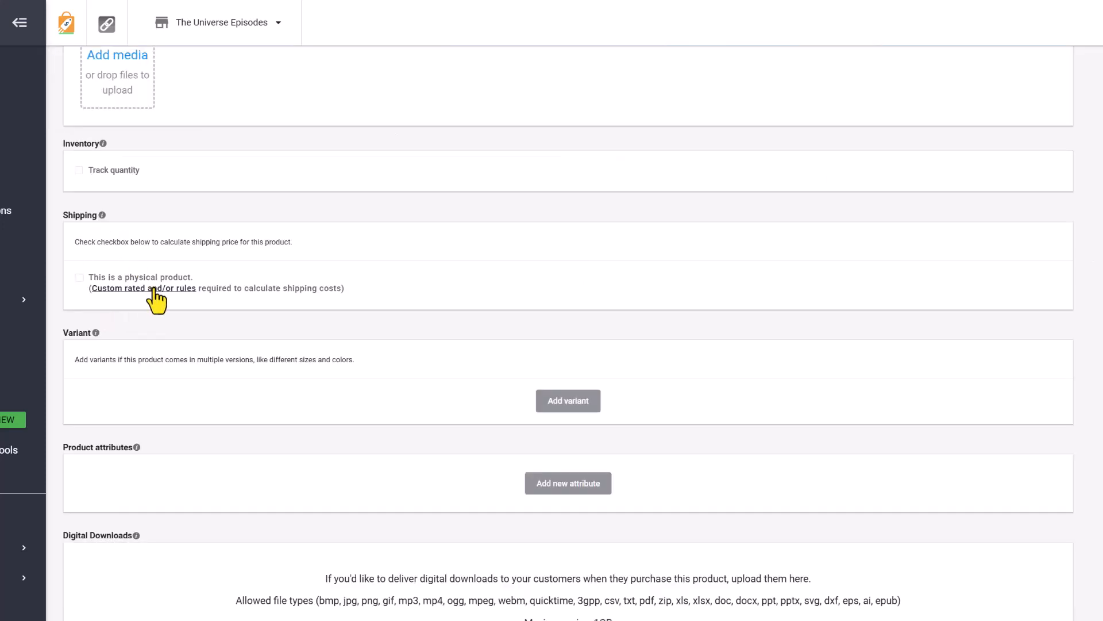
scroll(140, 571, "down", 5)
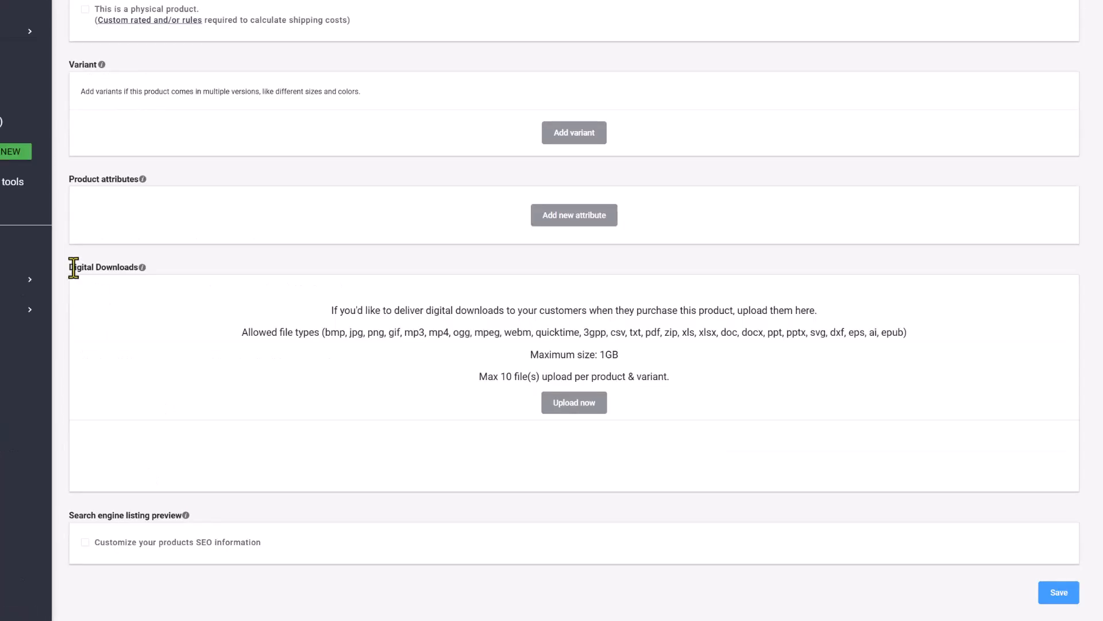
left_click_drag(74, 267, 131, 267)
left_click_drag(722, 340, 719, 343)
left_click_drag(636, 377, 529, 352)
left_click(722, 325)
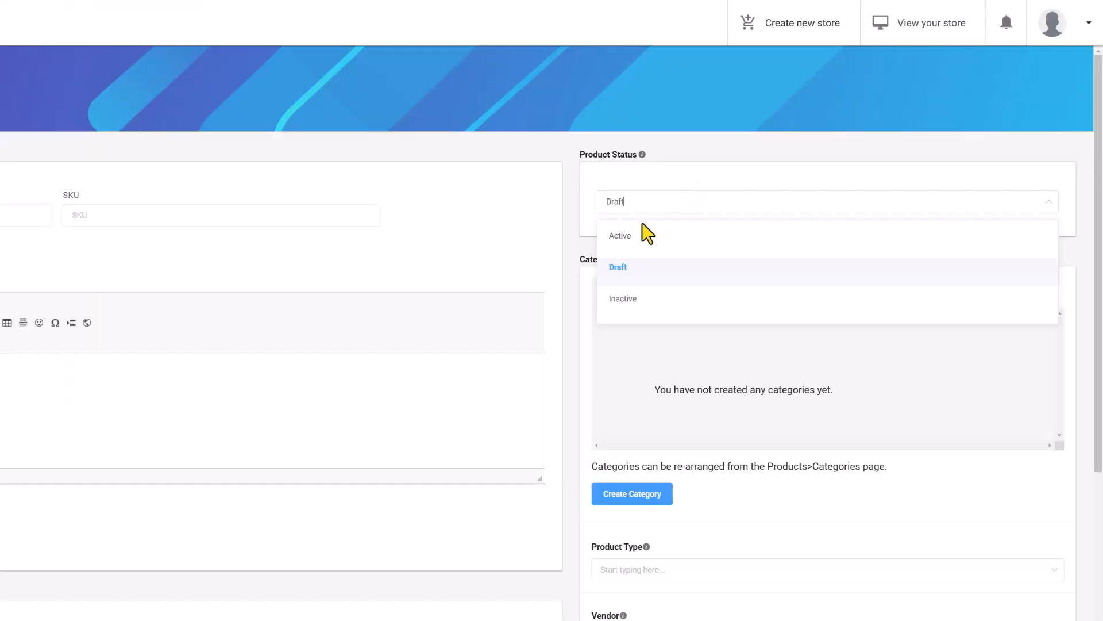
- Try the Inactive status for the new product and return it to Draft while viewing the available statuses
left_click(632, 240)
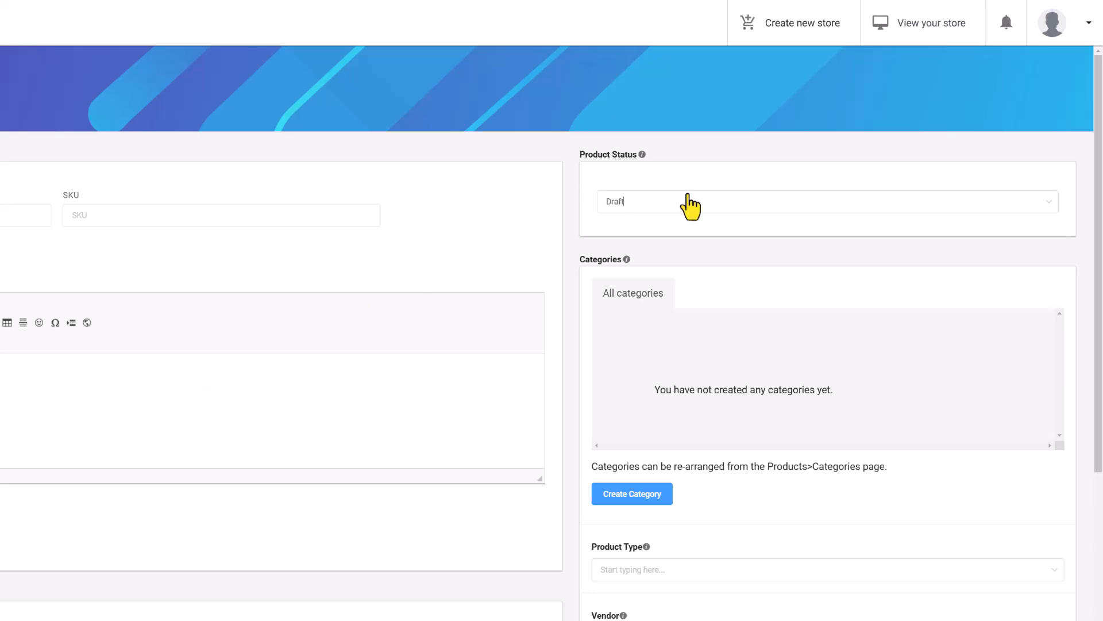
left_click(690, 207)
left_click(667, 290)
left_click(736, 206)
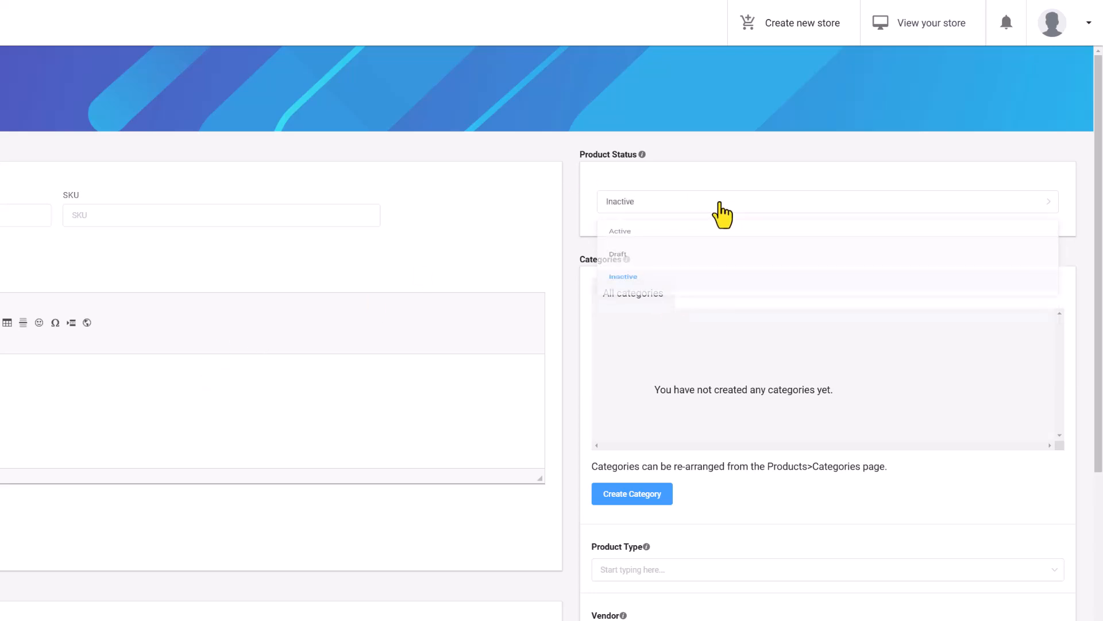
left_click(645, 294)
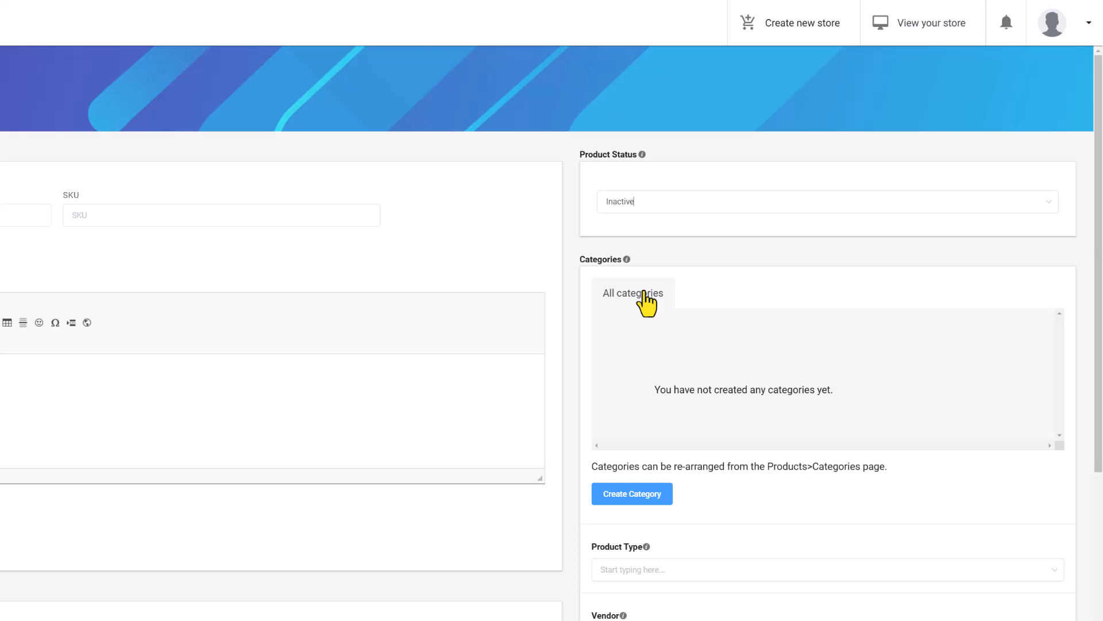
left_click(670, 205)
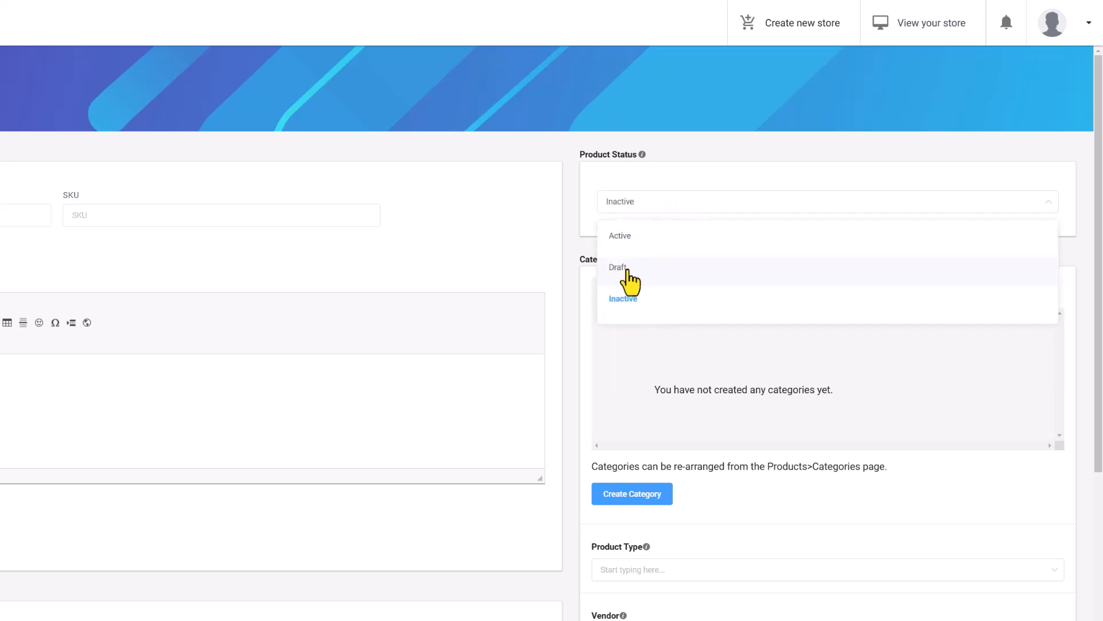
left_click(631, 281)
left_click(677, 208)
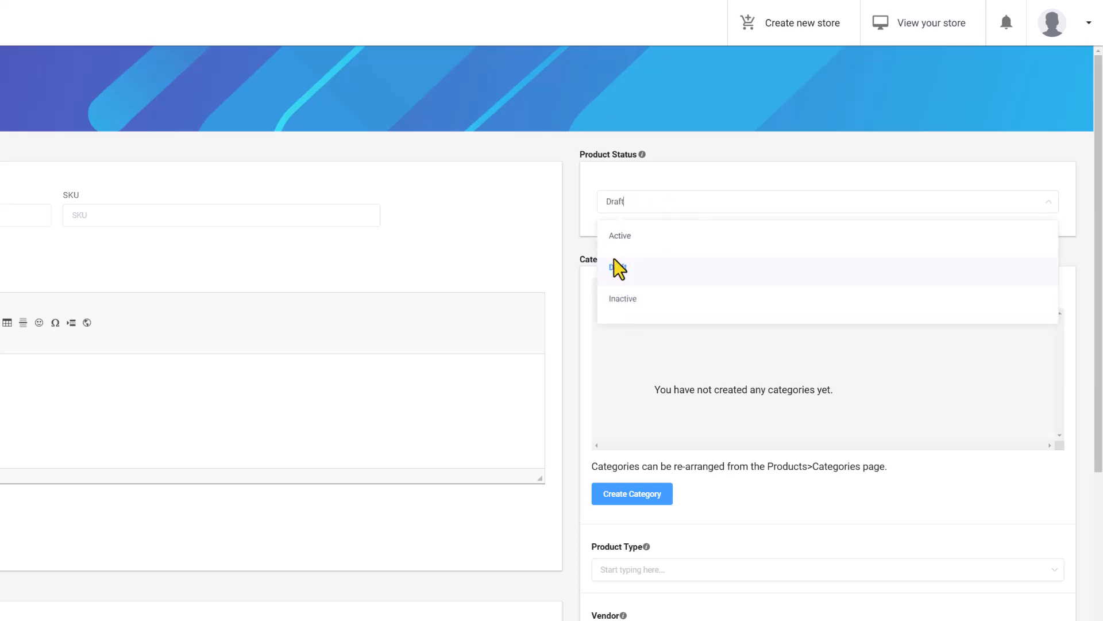
left_click(619, 273)
left_click(694, 201)
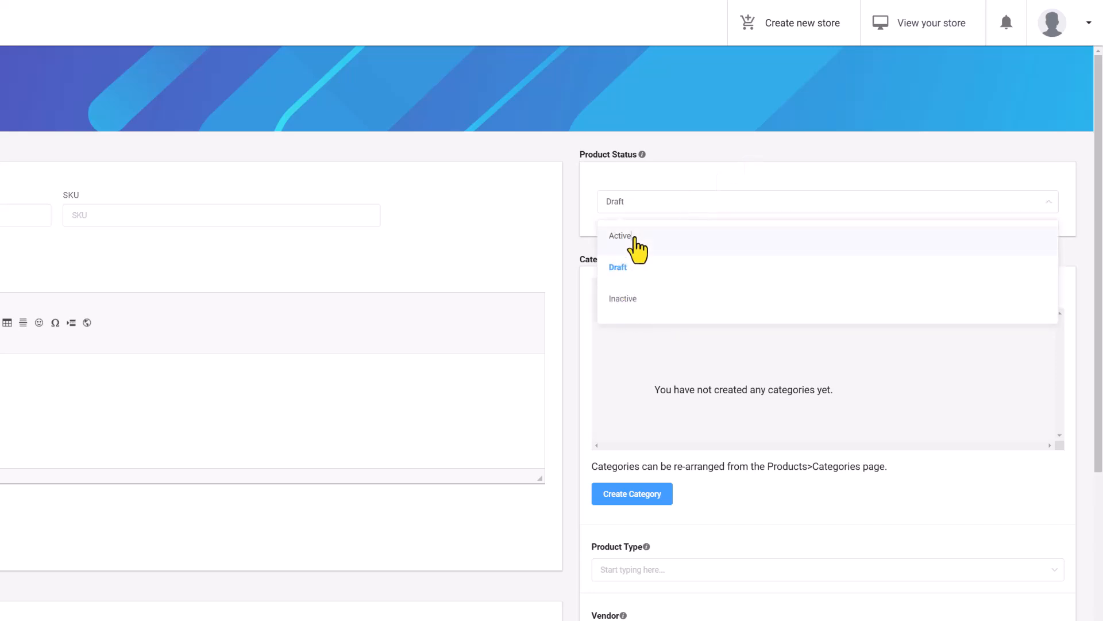
left_click(631, 236)
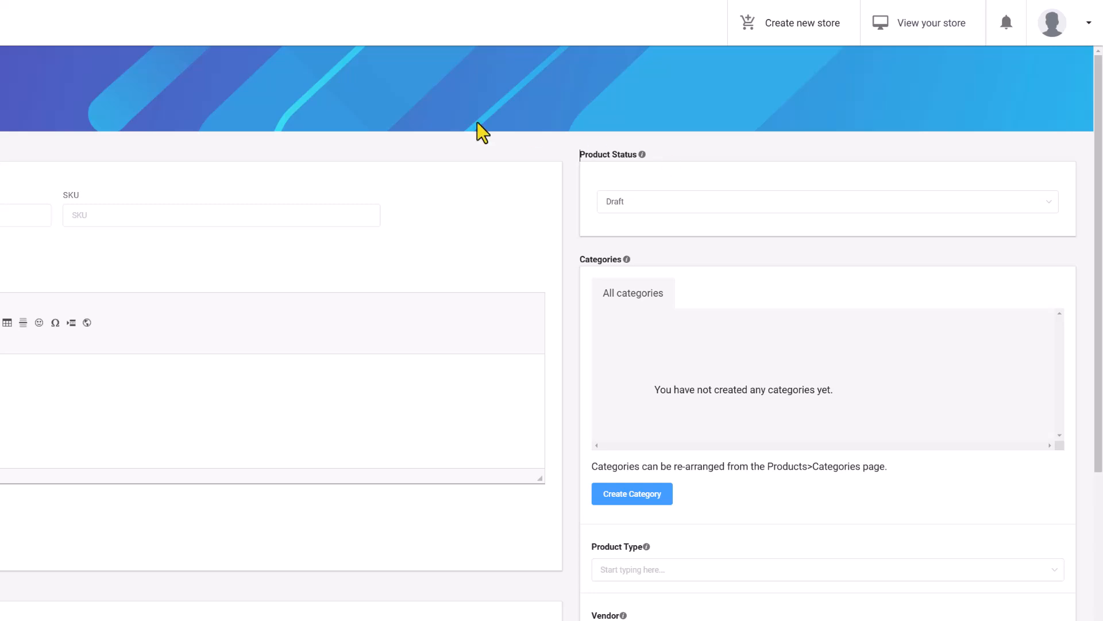
left_click(684, 216)
left_click(641, 128)
- Look at the choices for adding a sale or coupon in Sales and Coupons, and dismiss them
left_click(132, 218)
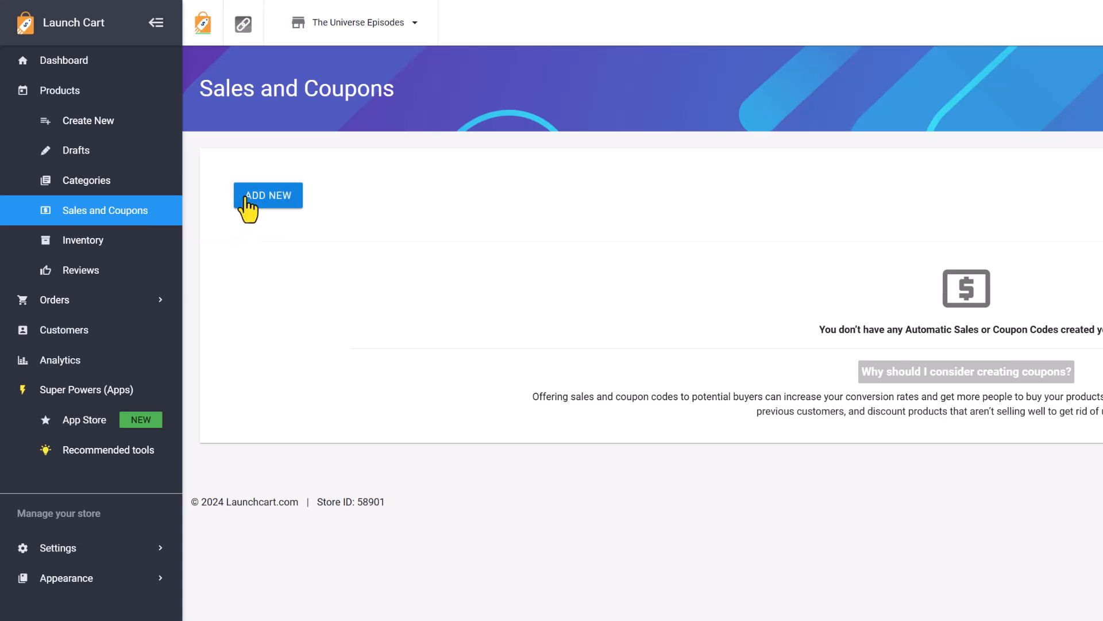
left_click(264, 208)
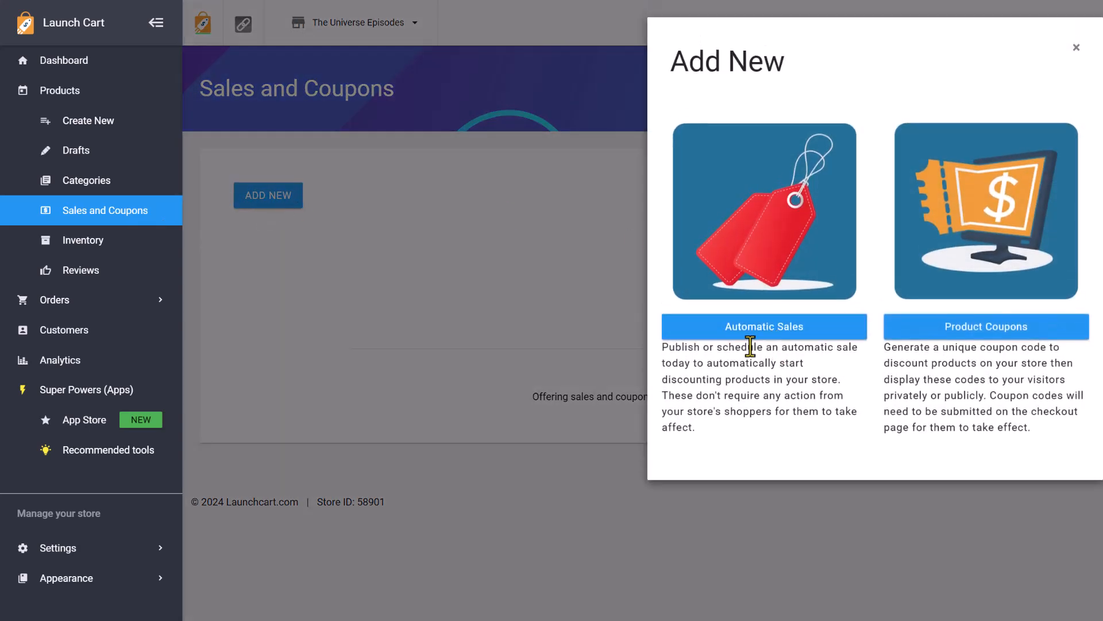
left_click(1073, 52)
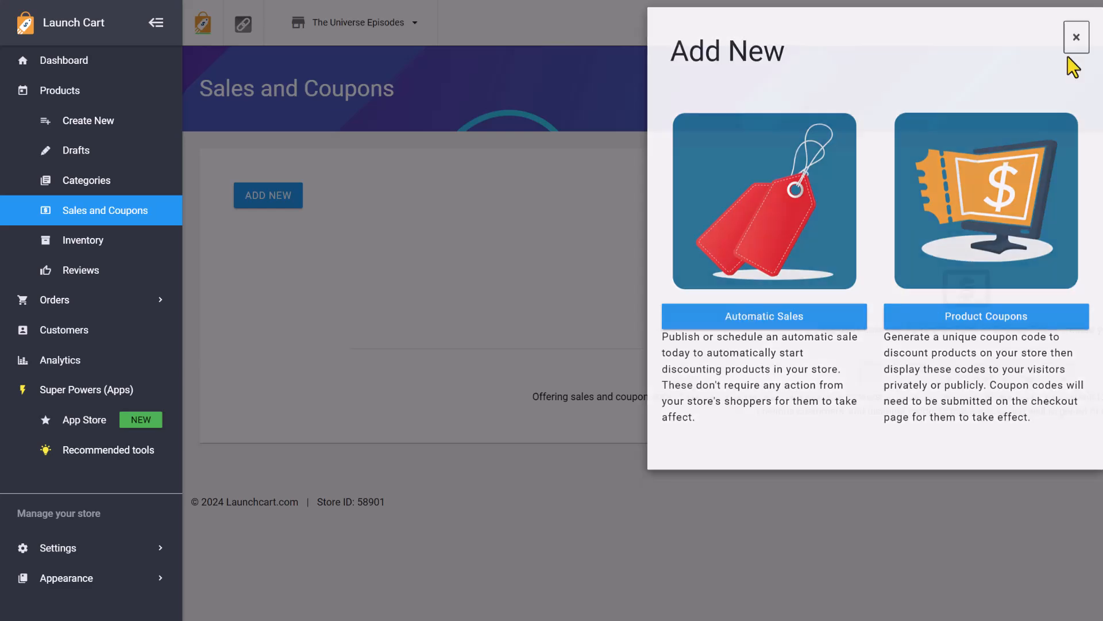
- Open the store's analytics and review the overall statistics and conversion insights
left_click(147, 300)
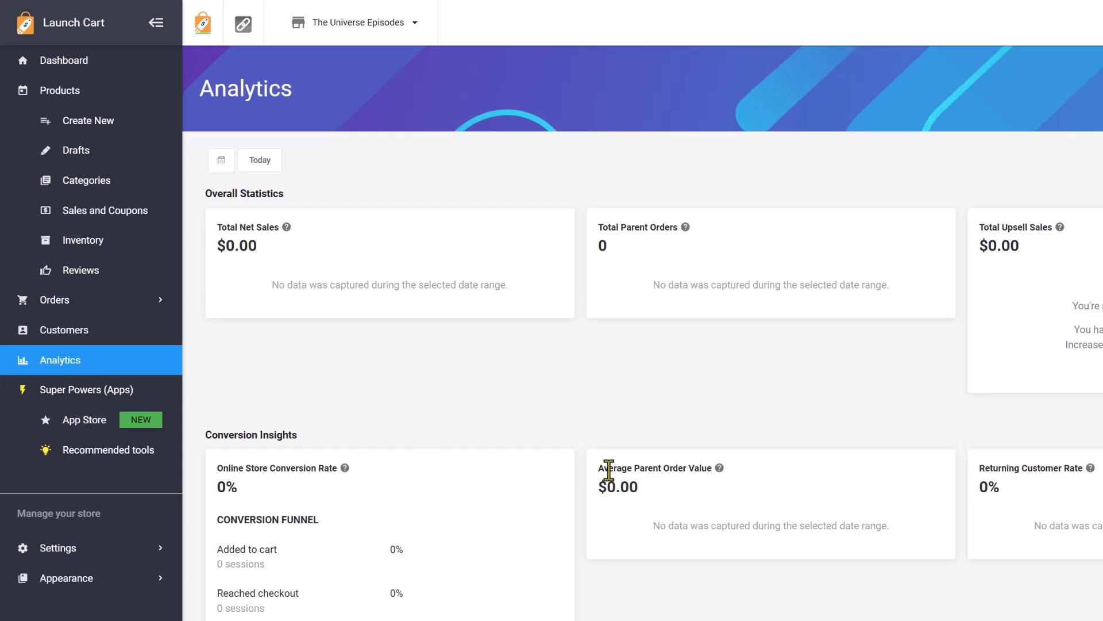
scroll(830, 468, "down", 3)
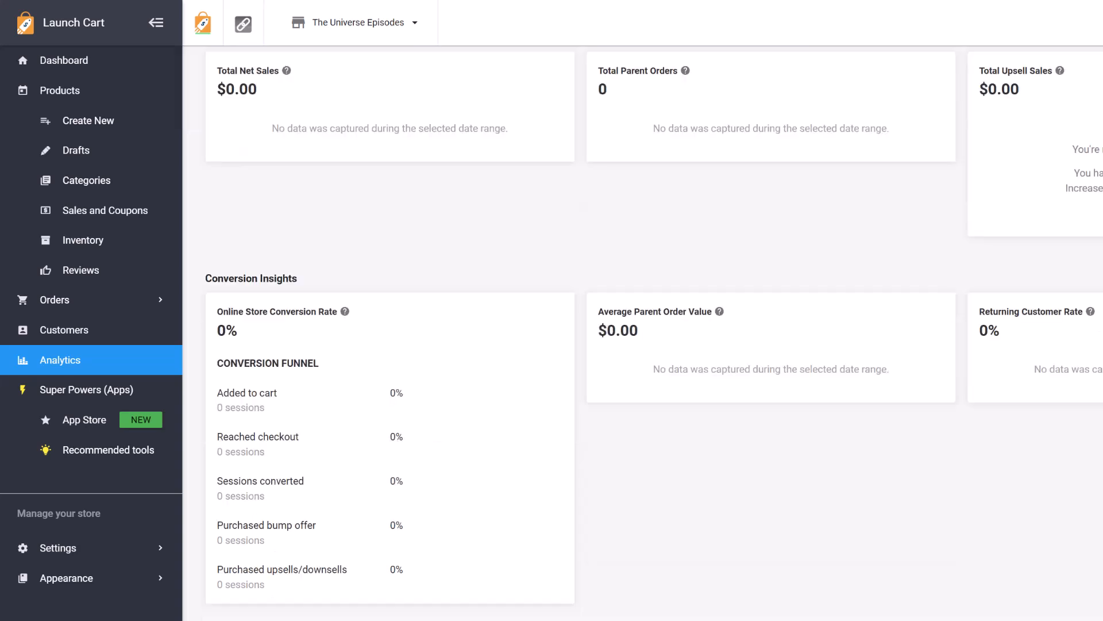
scroll(901, 498, "up", 3)
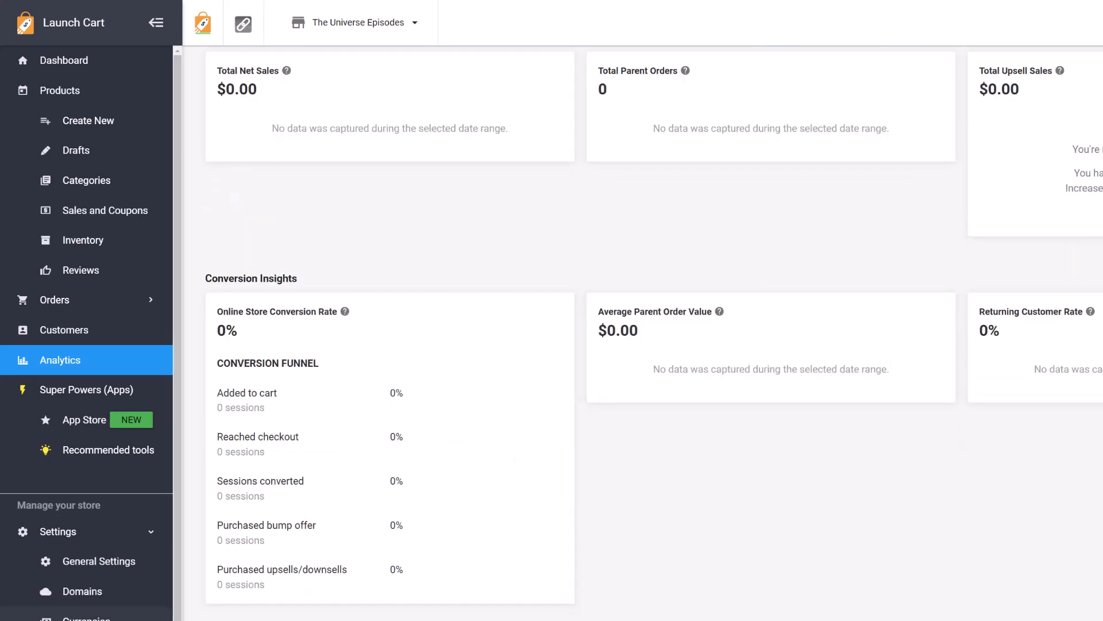
- Review the Stripe, PayPal, Revere Payments and NMI gateways in the payment settings, and look at the staff settings
scroll(128, 592, "down", 2)
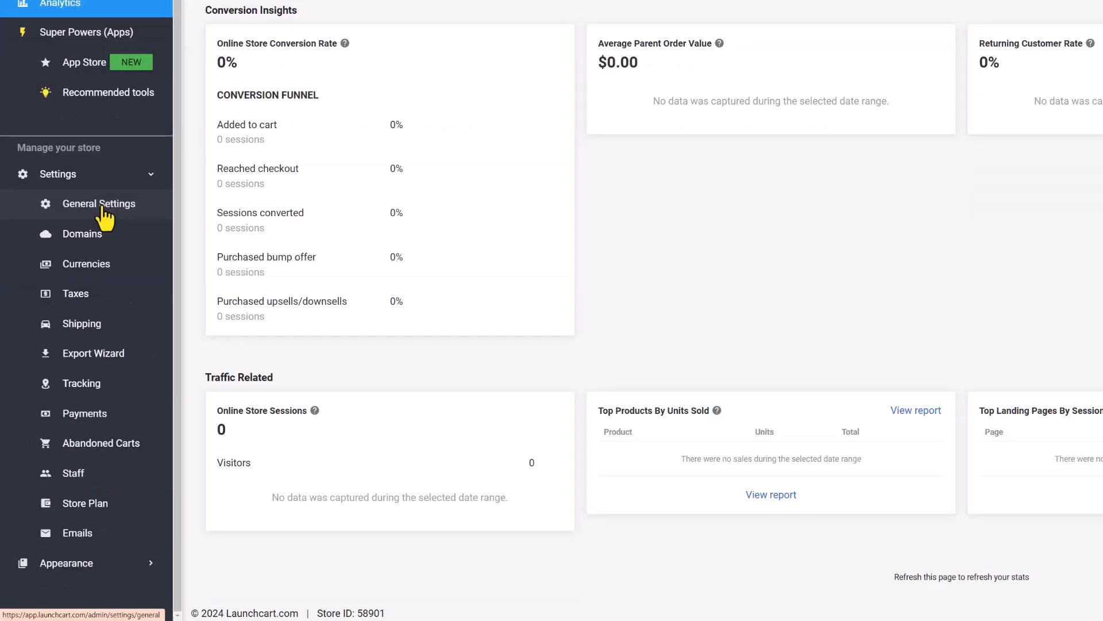
left_click(92, 414)
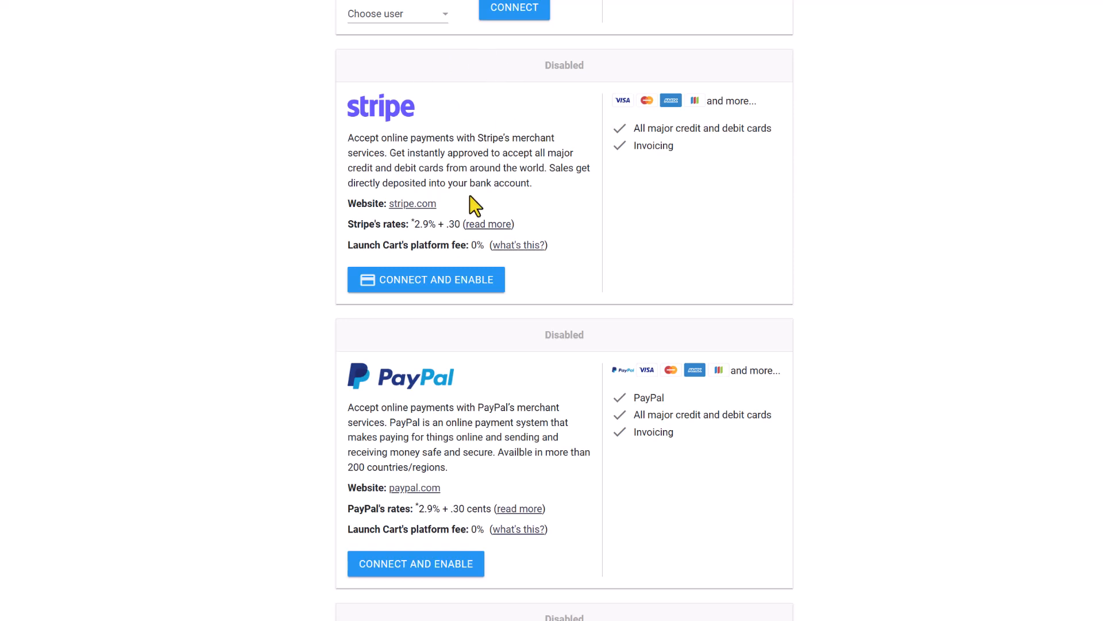
scroll(470, 195, "down", 5)
scroll(554, 228, "down", 1)
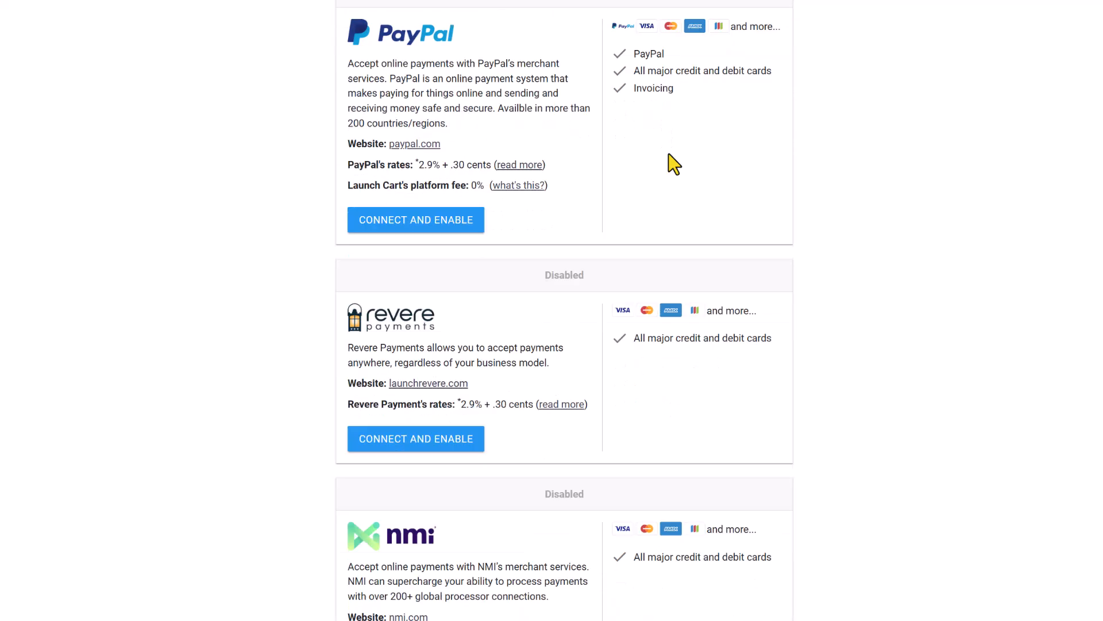
scroll(422, 300, "down", 5)
scroll(477, 460, "up", 4)
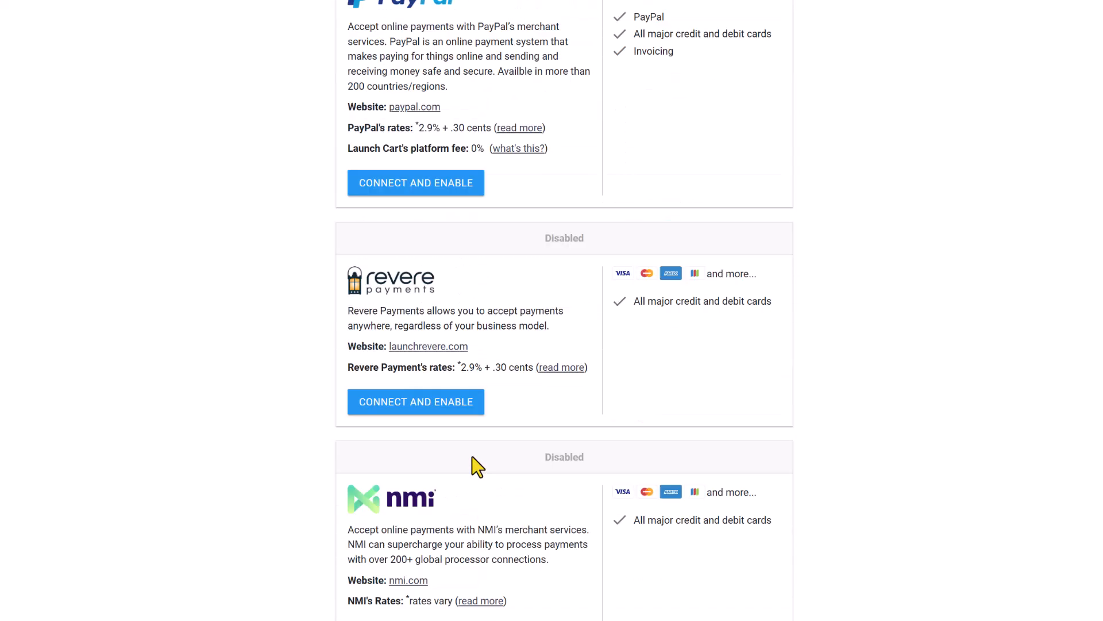
scroll(615, 377, "up", 5)
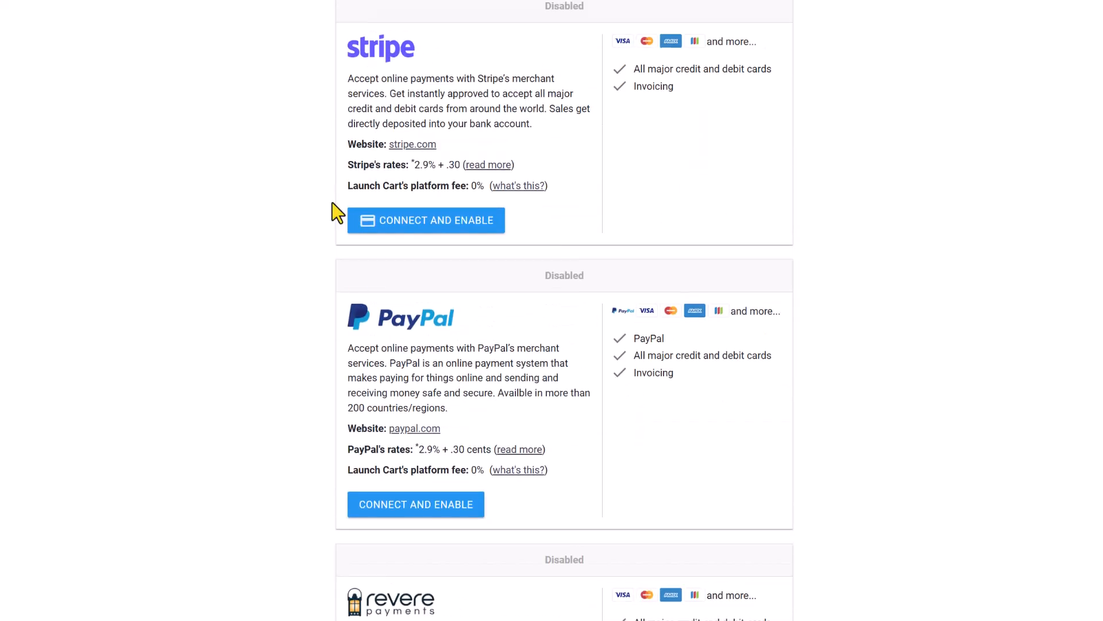
scroll(164, 428, "up", 7)
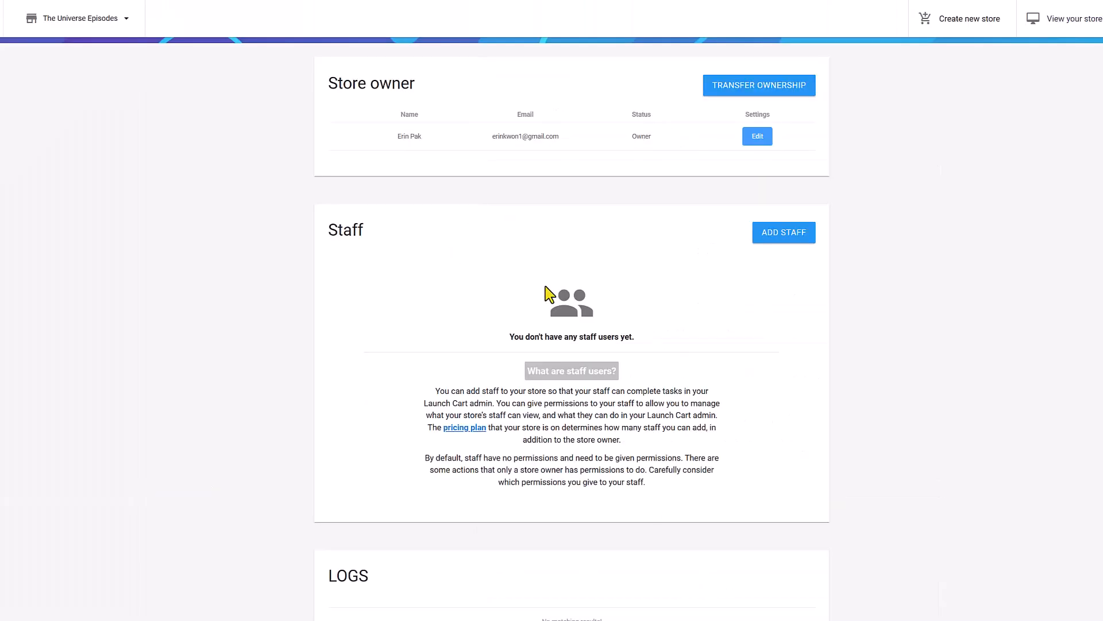
scroll(943, 327, "up", 1)
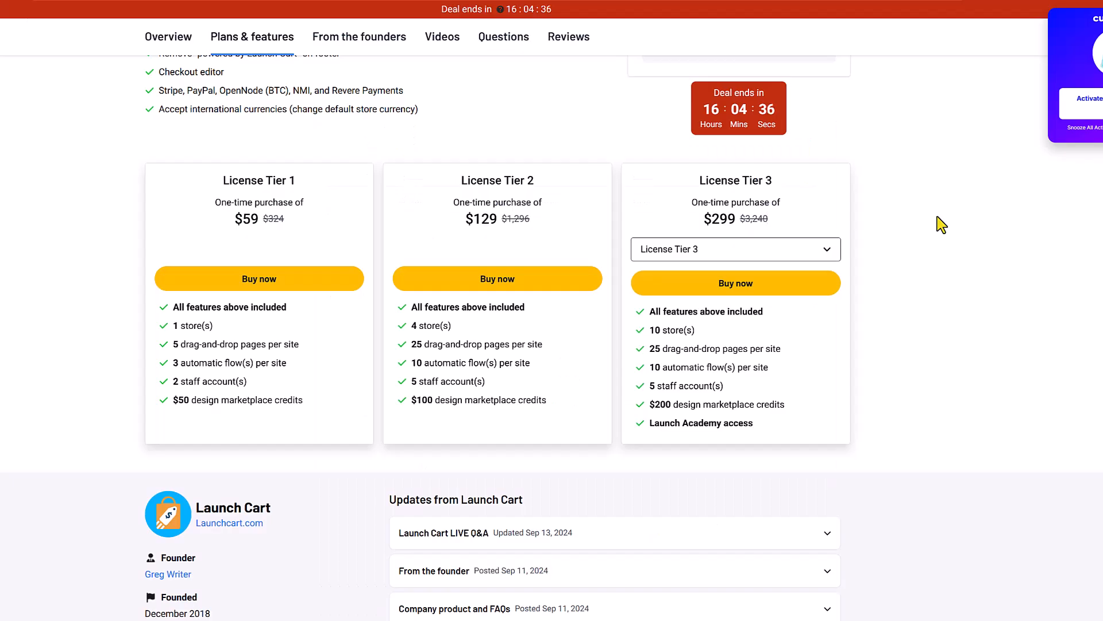
- On the Launch Cart lifetime deal page, check Tier 2's store allowance and display License Tier 6 for comparison
left_click_drag(410, 325, 458, 332)
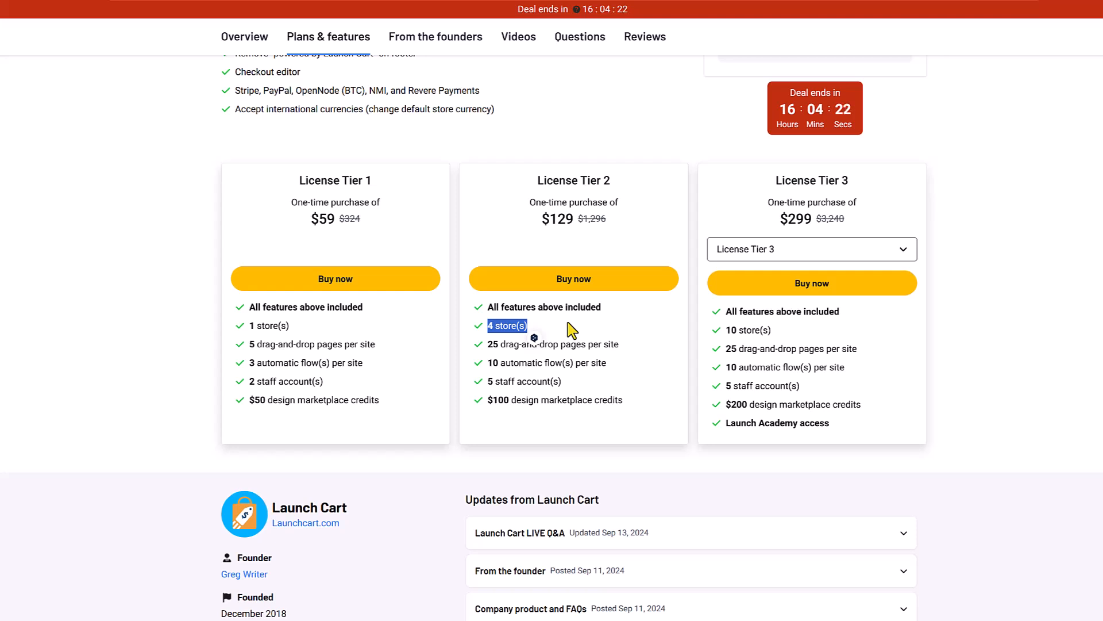
left_click(810, 251)
left_click(769, 362)
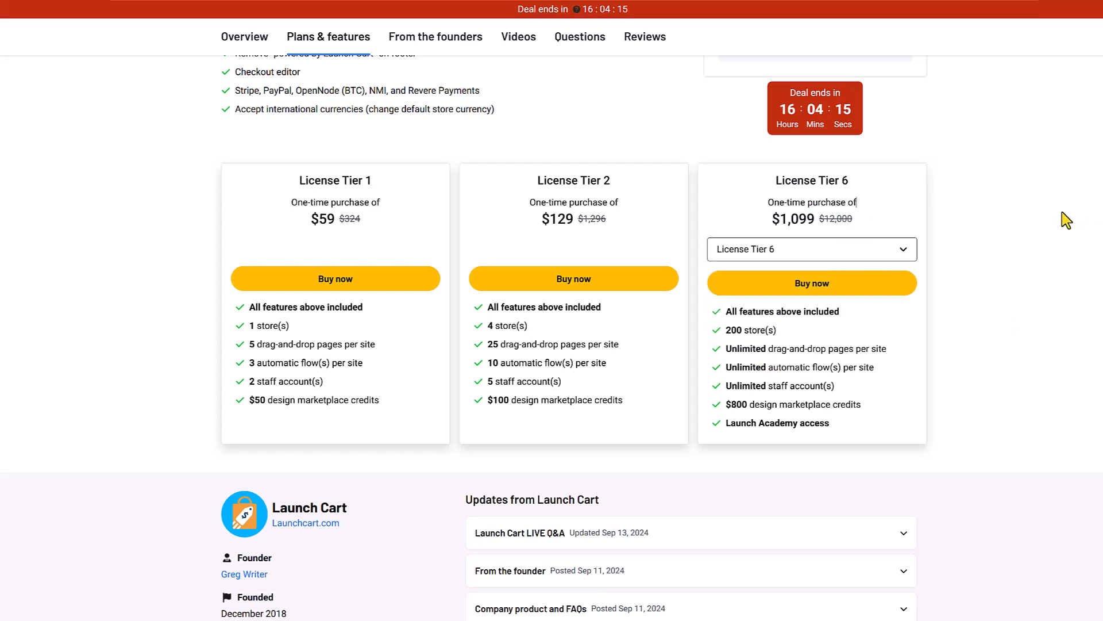
- Check License Tier 6's store allowance and drag-and-drop pages per site on the deal page
left_click_drag(720, 334, 791, 335)
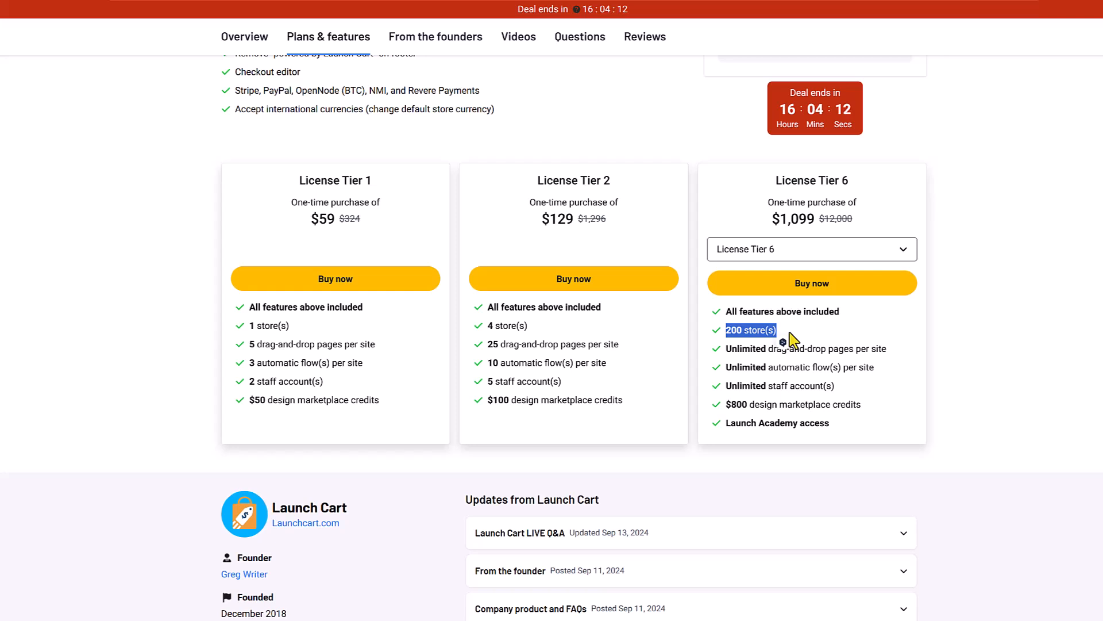
left_click_drag(726, 348, 887, 347)
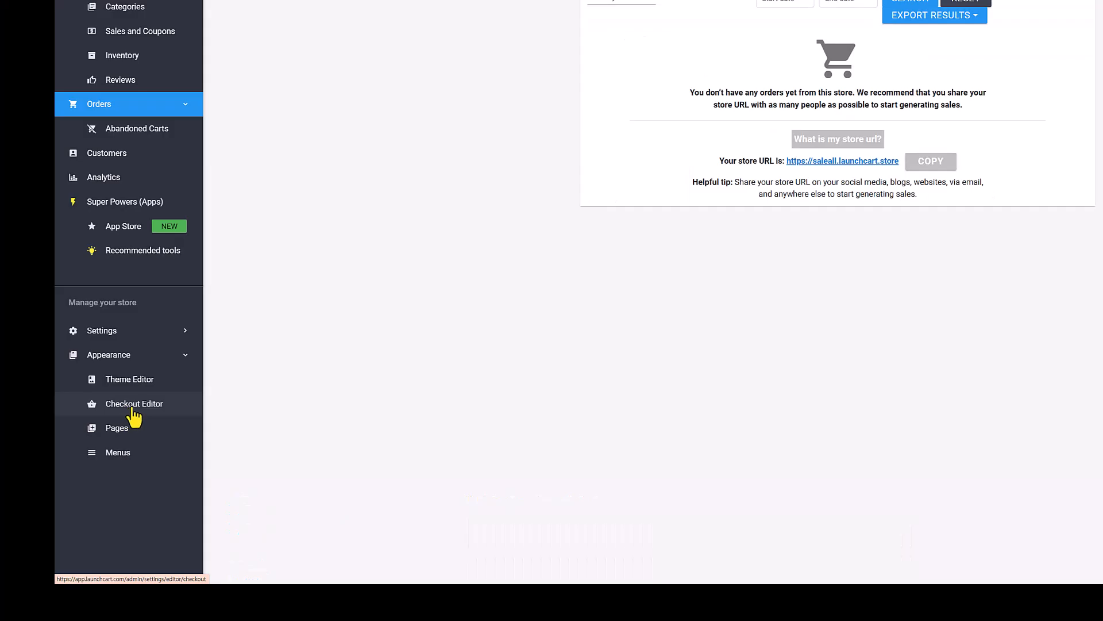
- Switch to Launch Cart, open the Checkout Editor, and add a button element below the order total
left_click(134, 406)
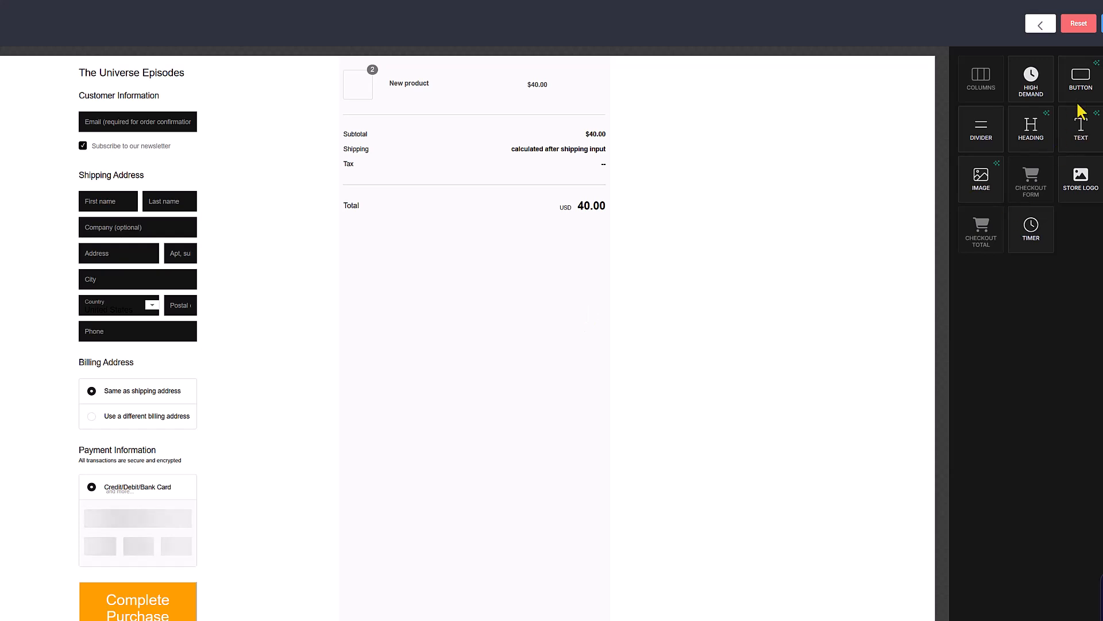
left_click_drag(1077, 98, 517, 259)
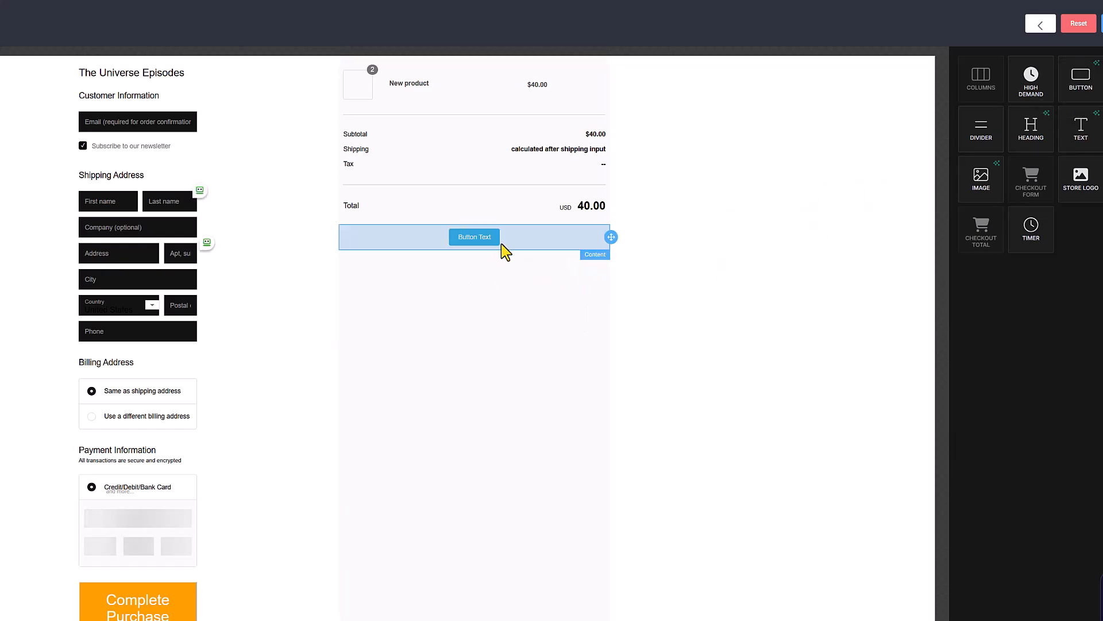
left_click(505, 244)
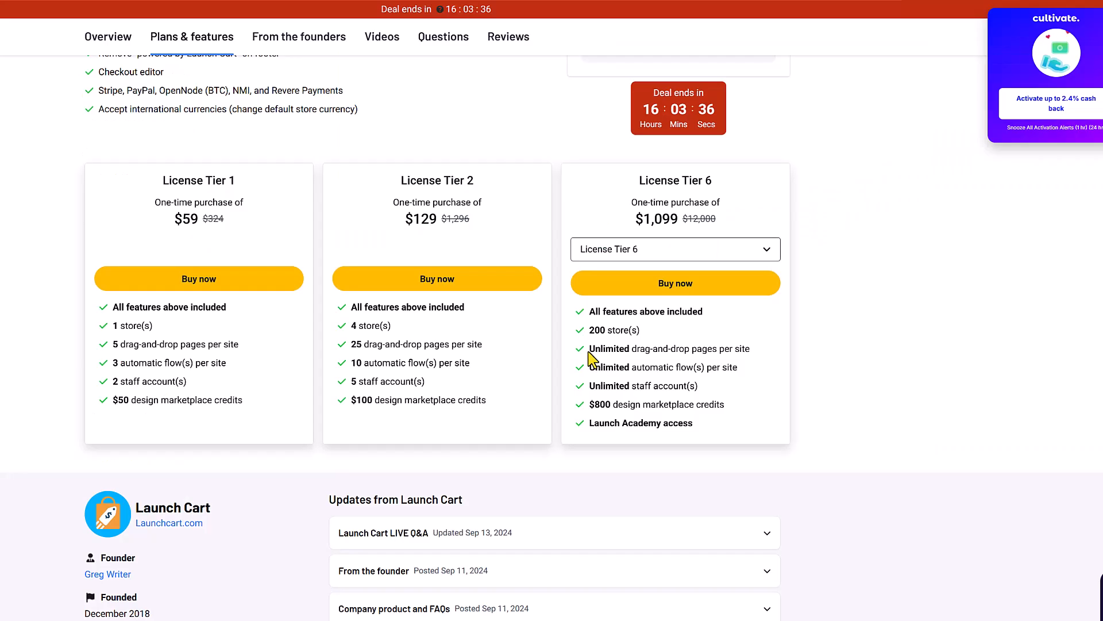
- Return to the AppSumo deal page and review License Tier 6's page allowance and other benefits against the lower tiers
triple_click(761, 353)
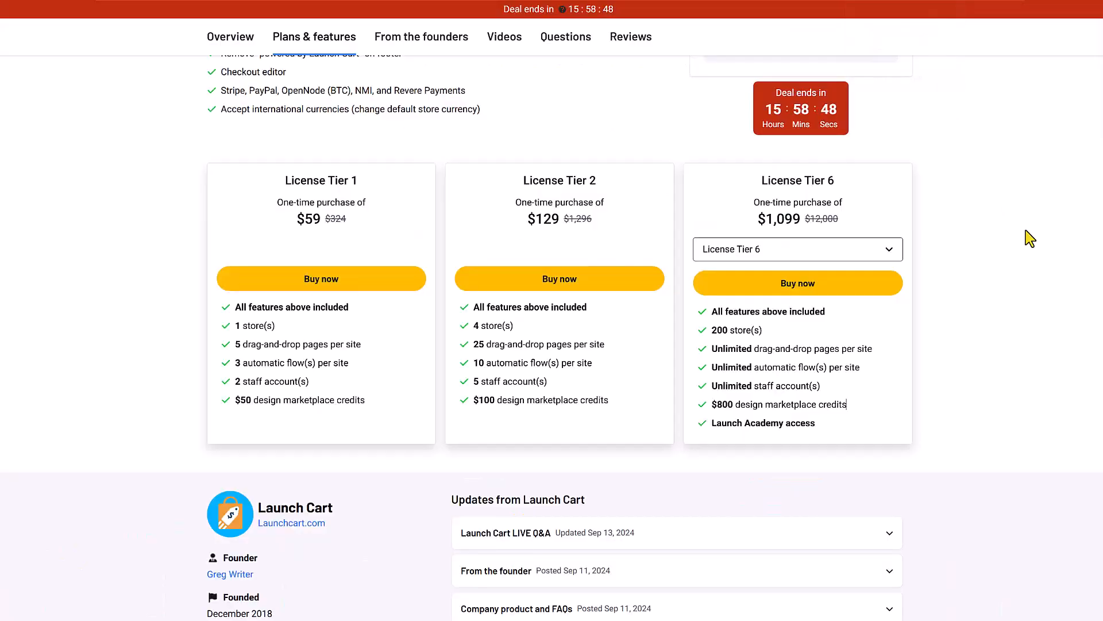
scroll(152, 460, "up", 2)
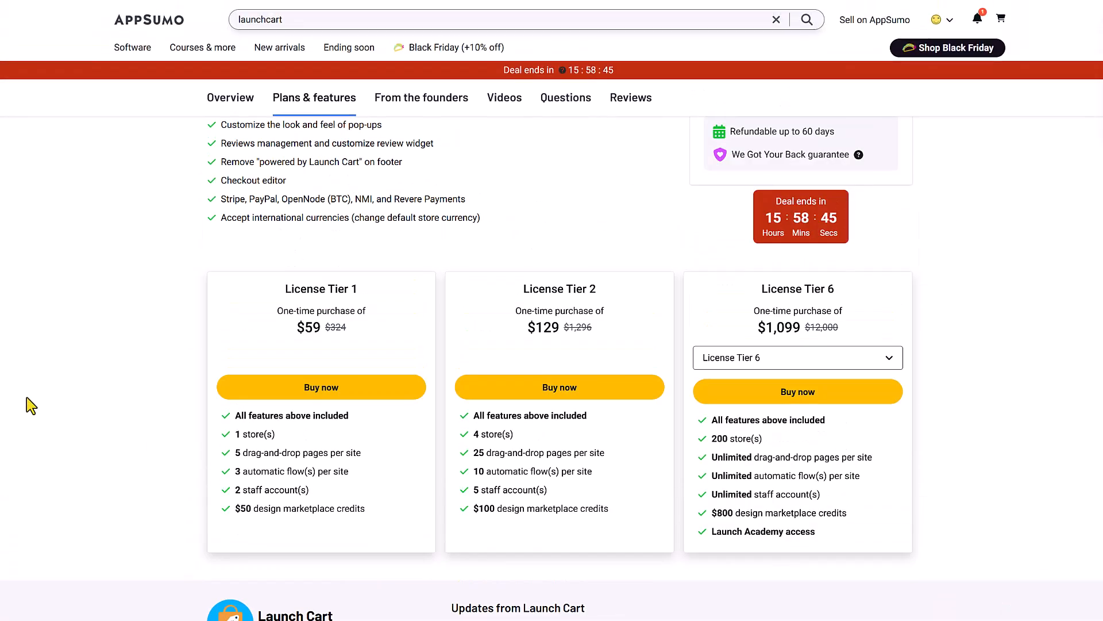